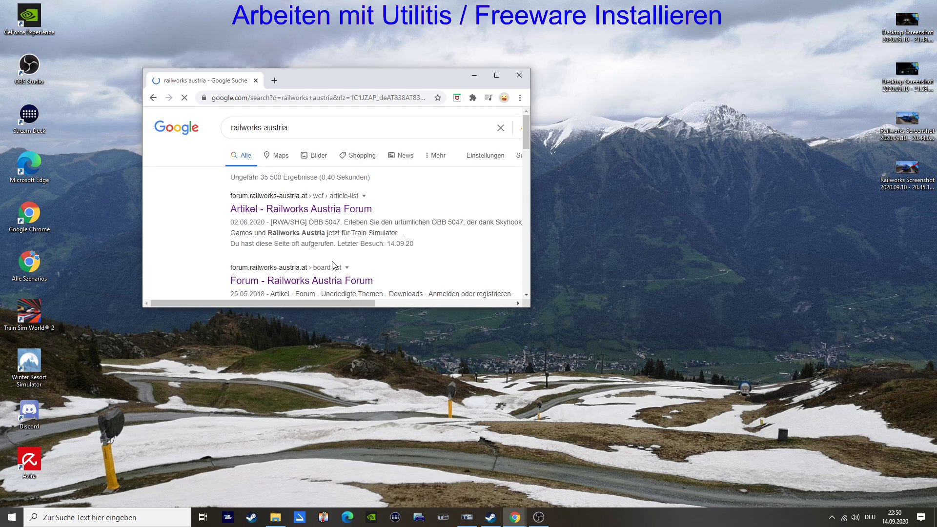
# Open the Railworks Austria Forum from the search results in a maximized window and go to its download section.
pyautogui.click(341, 211)
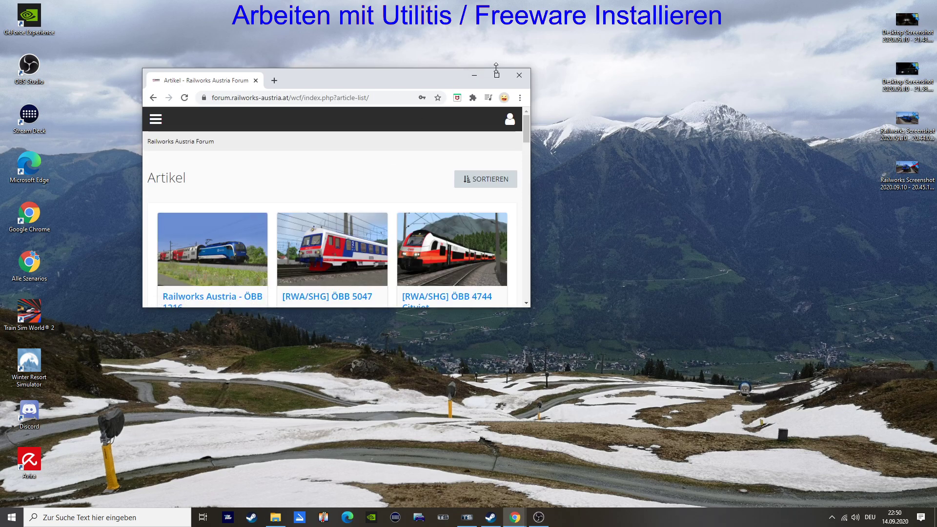
pyautogui.click(497, 75)
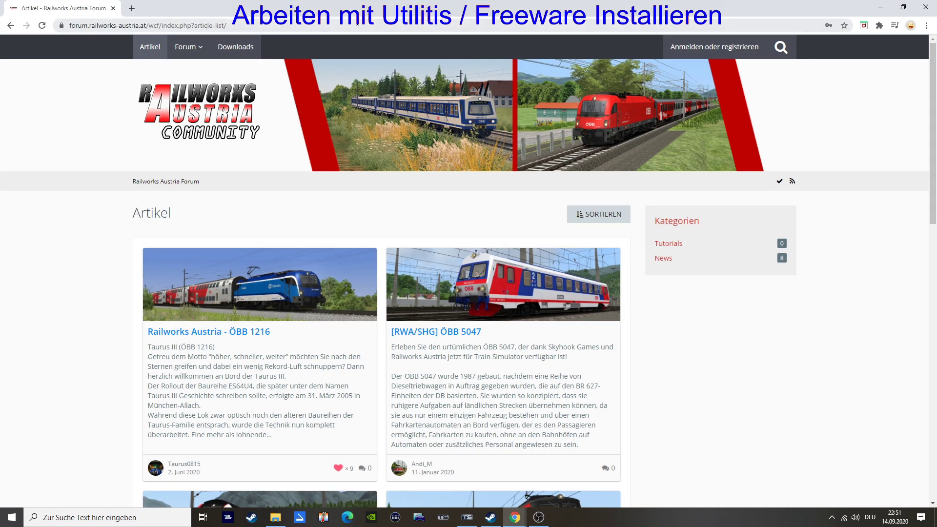
pyautogui.click(244, 48)
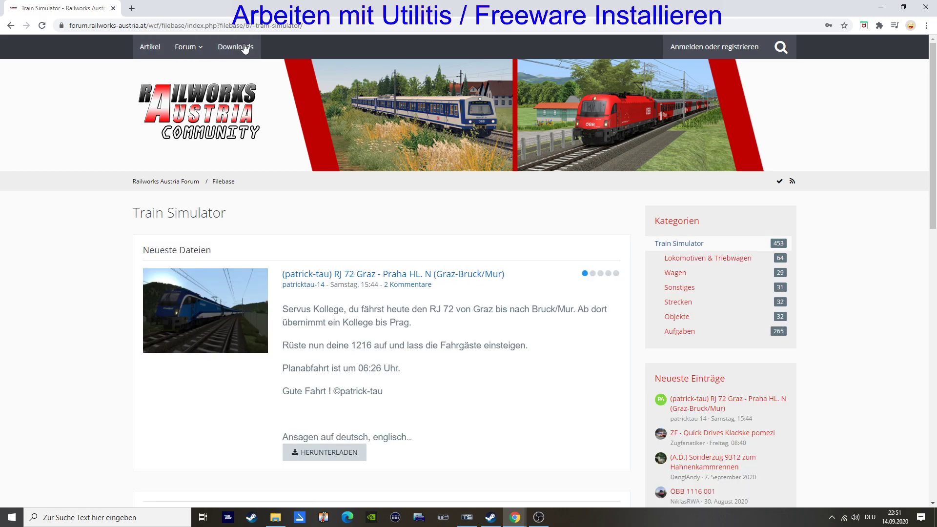
# Find the ÖBB 1144 entry among the most frequent downloads and download its package.
pyautogui.scroll(-6, 491, 300)
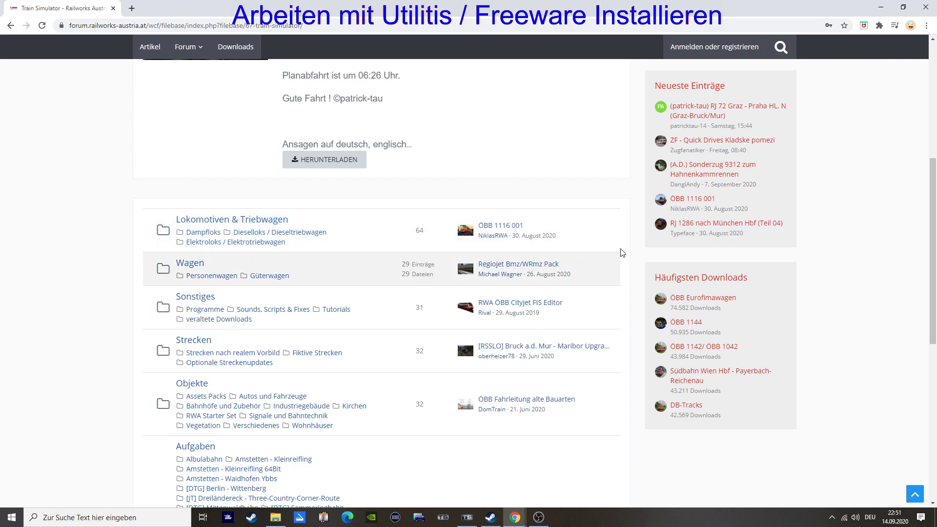
pyautogui.click(680, 323)
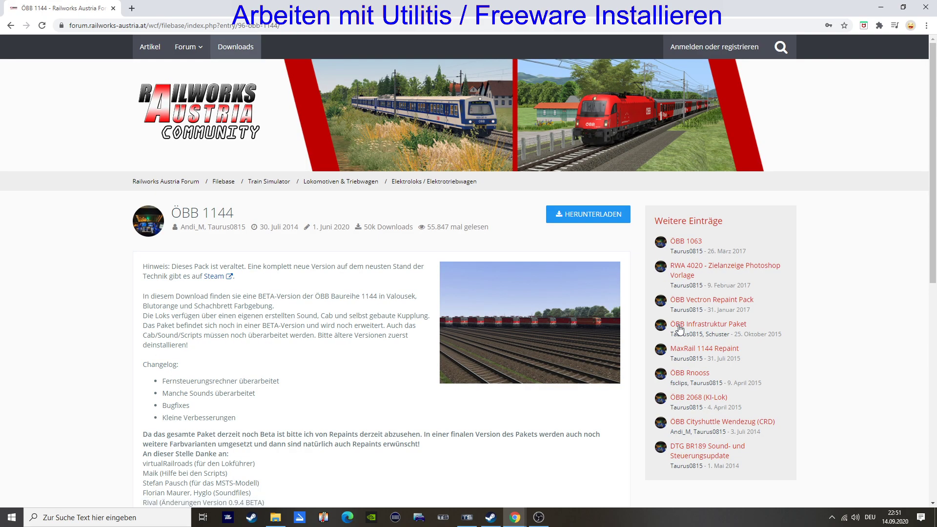
pyautogui.click(595, 221)
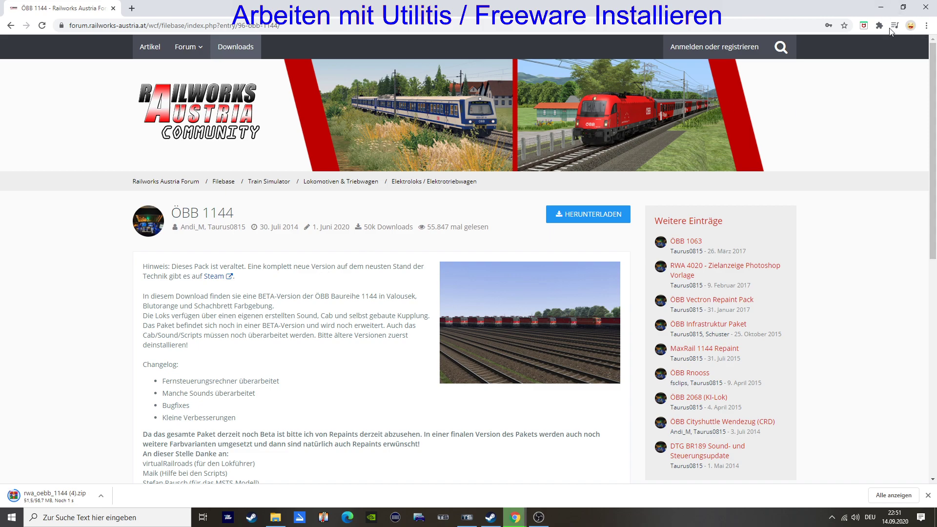
# Shrink the browser window, move it aside and place the downloaded rwa_oebb_1144 (4).zip on the desktop.
pyautogui.click(904, 6)
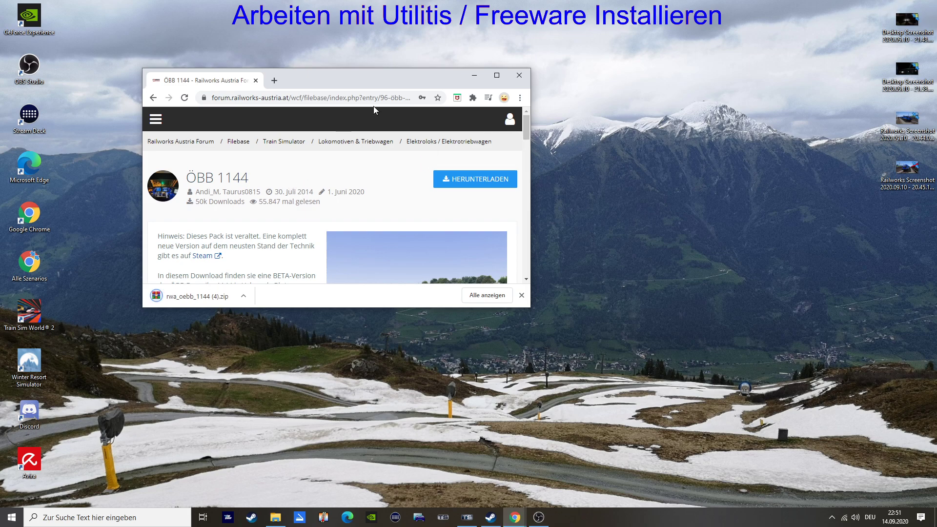
pyautogui.moveTo(388, 86); pyautogui.dragTo(648, 43)
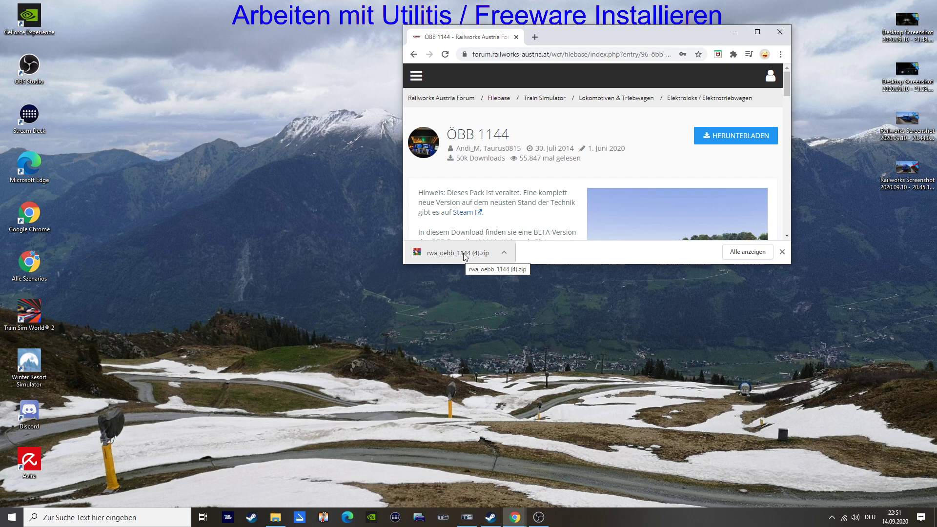
pyautogui.moveTo(464, 255); pyautogui.dragTo(241, 166)
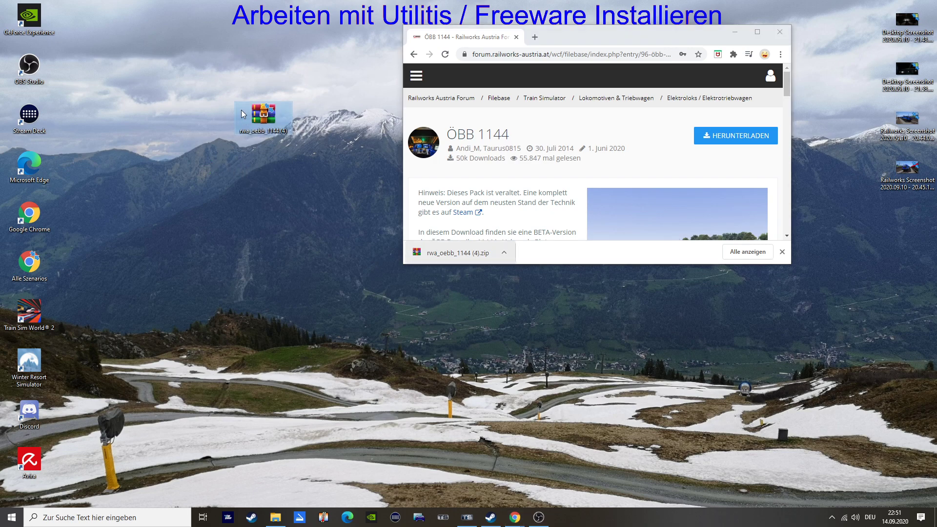
# Extract the rwa_oebb_1144 (4) archive directly onto the desktop and arrange the extracted files below it.
pyautogui.rightClick(271, 121)
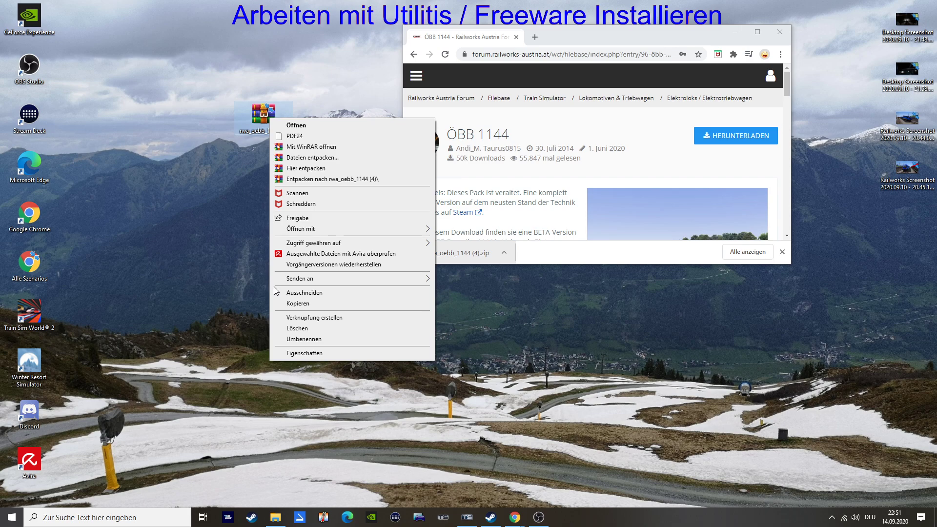
pyautogui.click(322, 169)
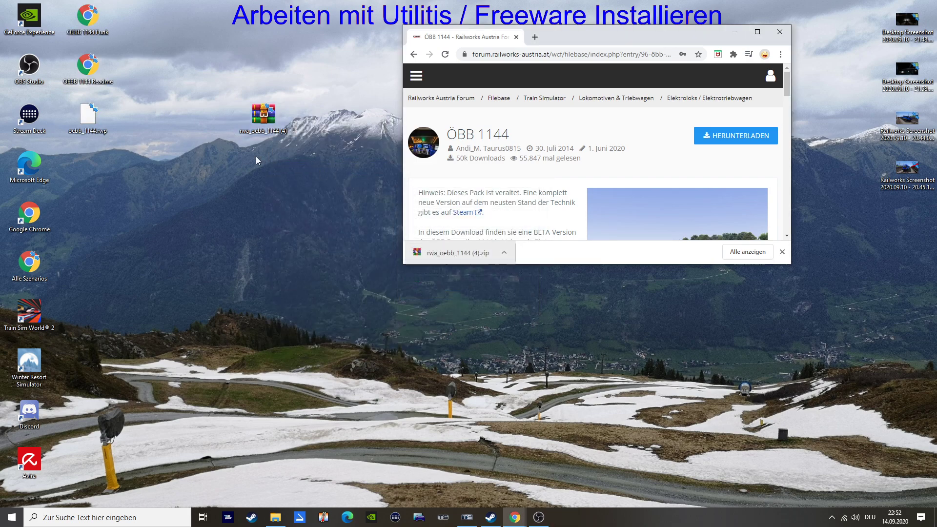
pyautogui.moveTo(118, 178); pyautogui.dragTo(224, 168)
pyautogui.click(195, 174)
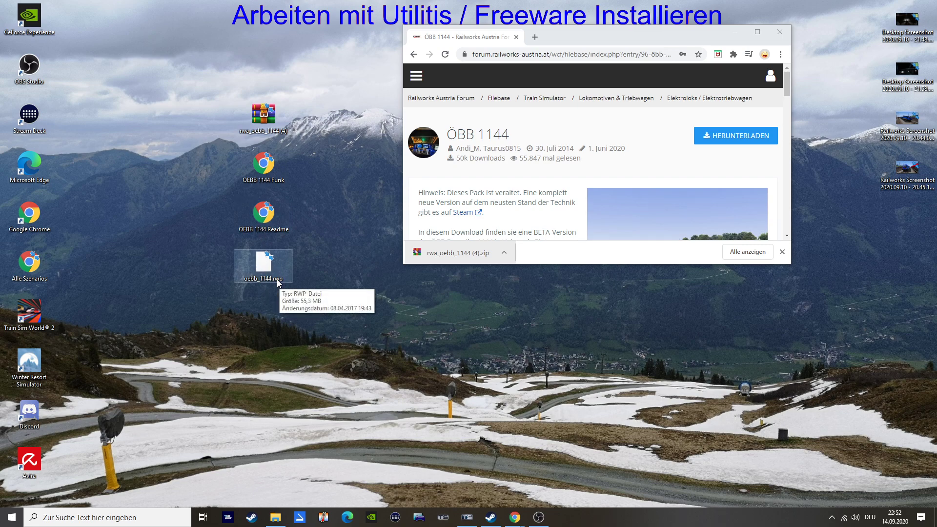
# Minimize the browser and open the SSD von Steam (D:) drive in a maximized File Explorer window.
pyautogui.click(734, 33)
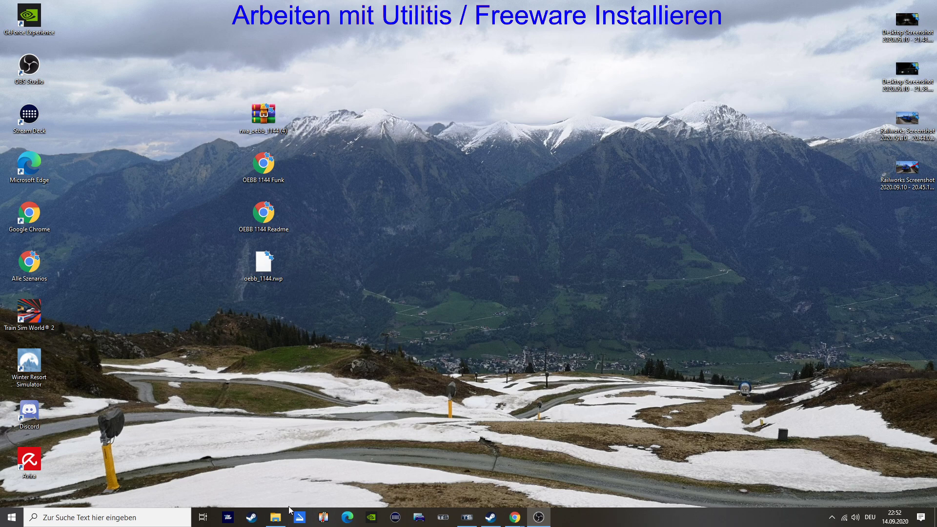
pyautogui.moveTo(272, 523)
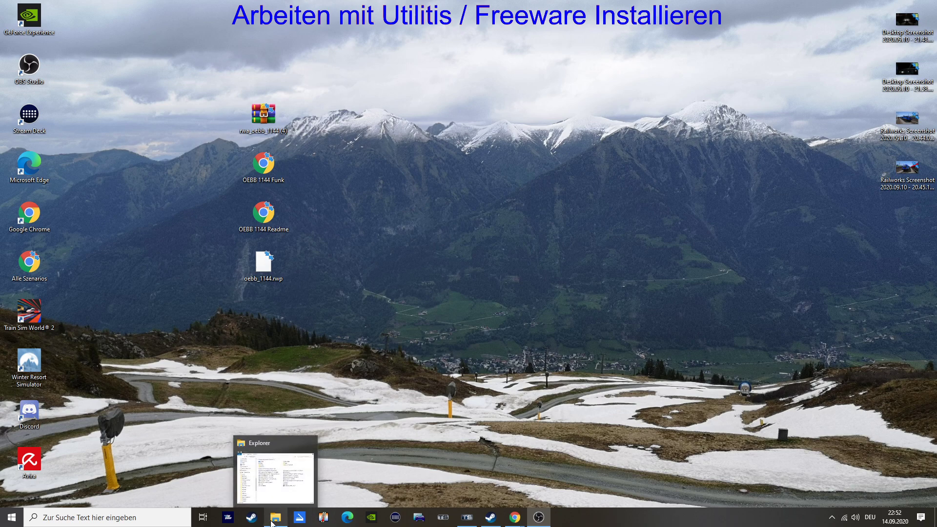
pyautogui.click(276, 518)
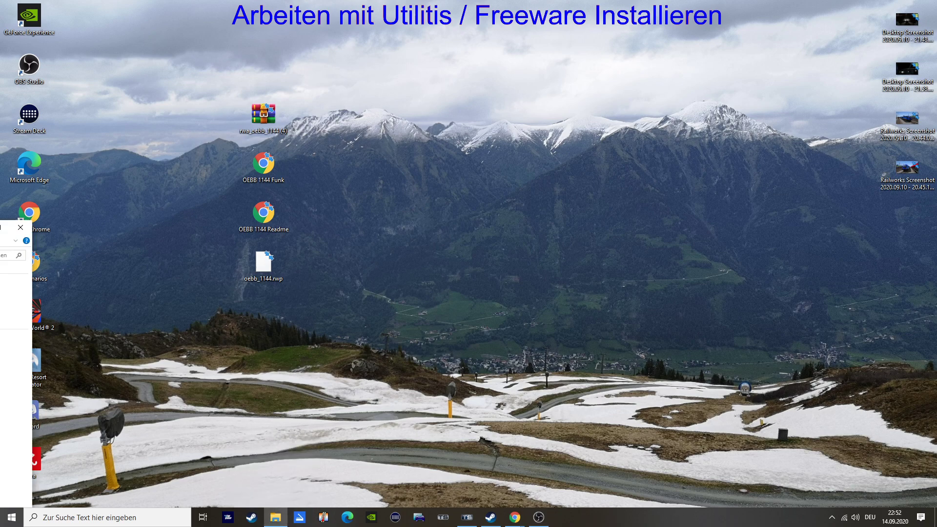
pyautogui.moveTo(473, 111); pyautogui.dragTo(656, 85)
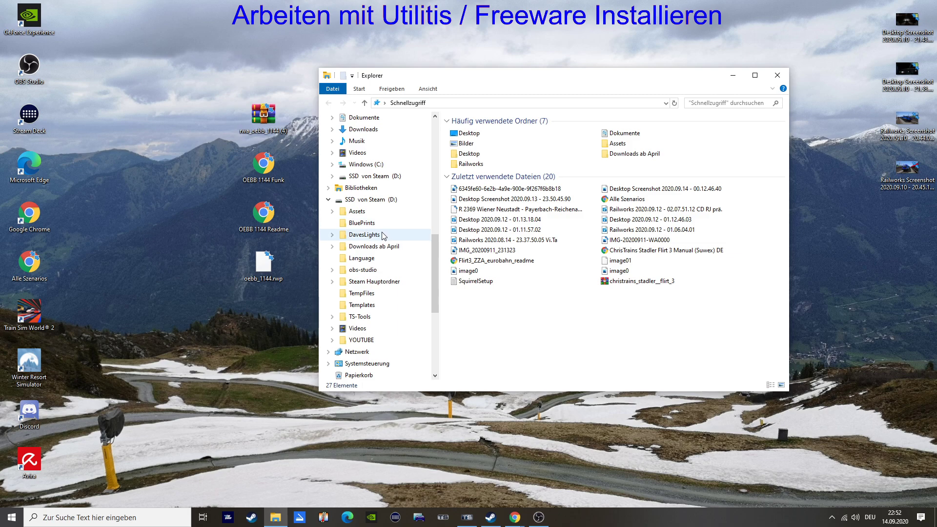
pyautogui.click(395, 178)
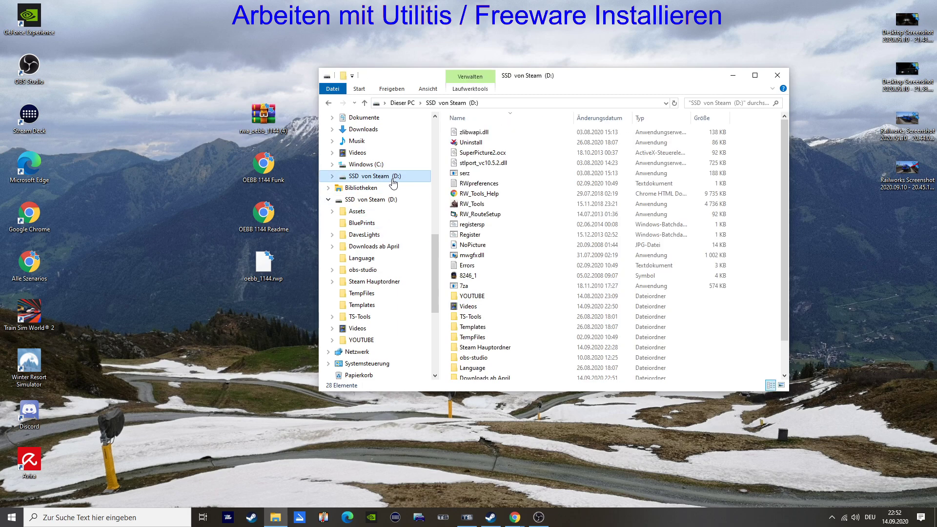
pyautogui.click(755, 75)
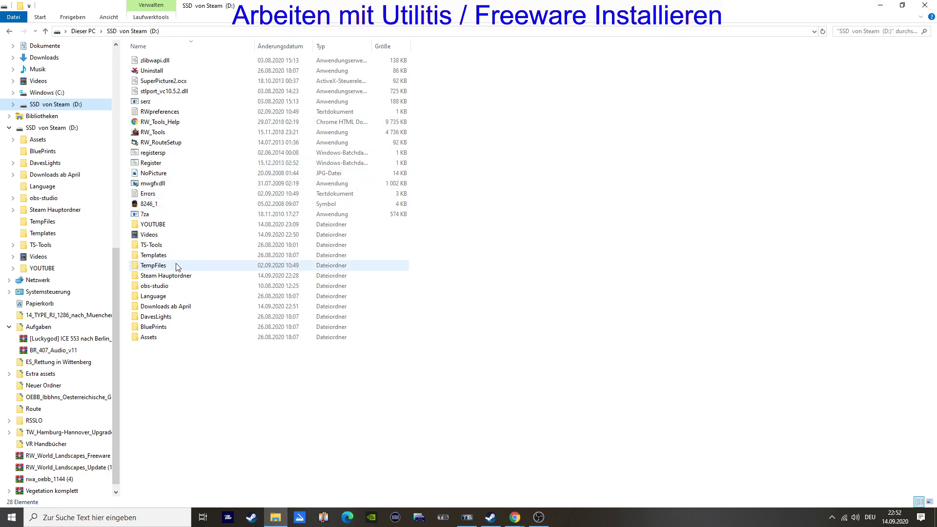
# Open the RailWorks game folder under Steam Hauptordner, steamapps, common.
pyautogui.doubleClick(186, 278)
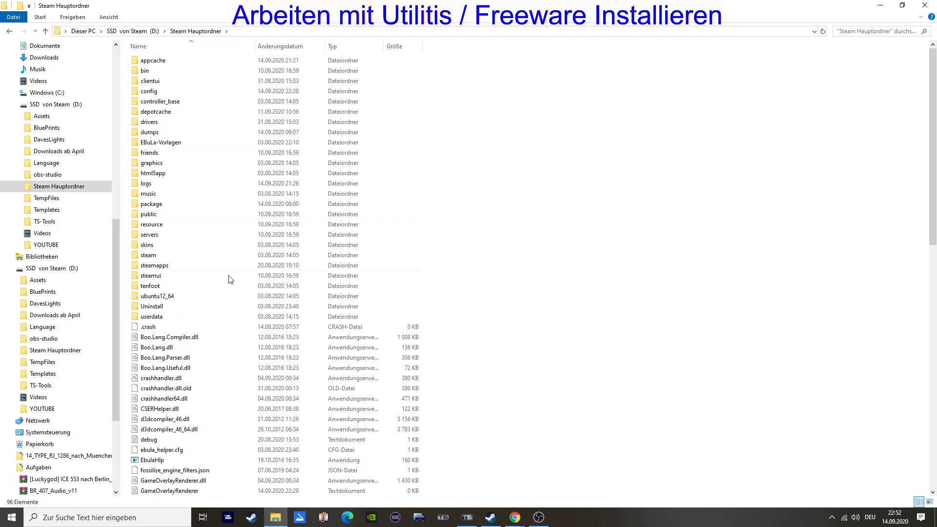
pyautogui.doubleClick(168, 266)
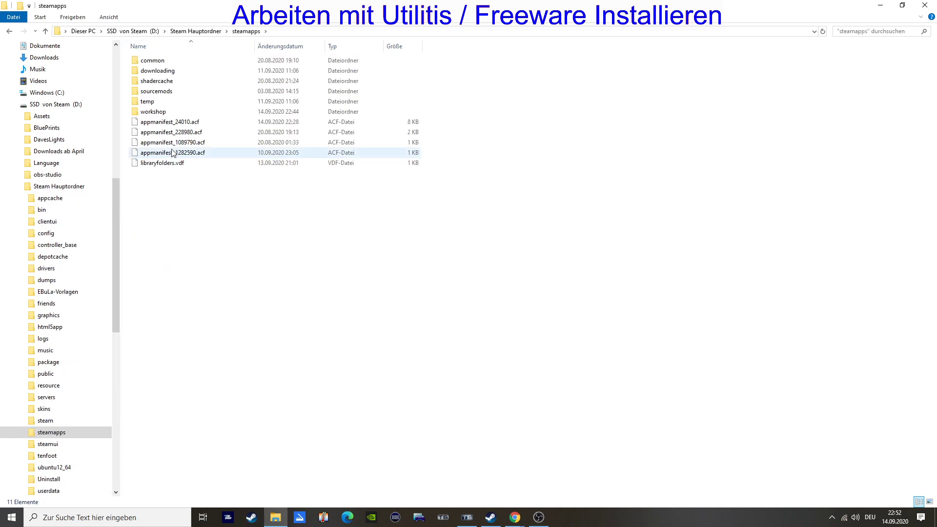
pyautogui.doubleClick(172, 60)
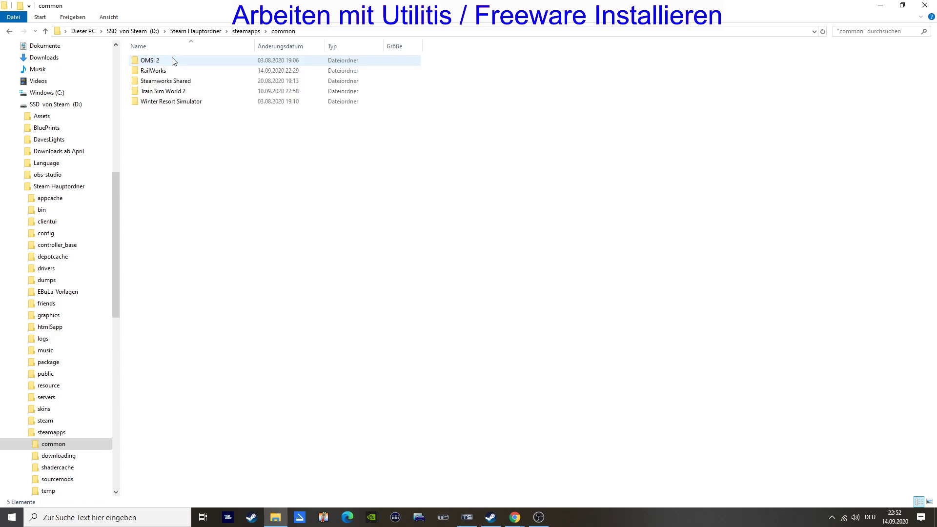
pyautogui.doubleClick(180, 71)
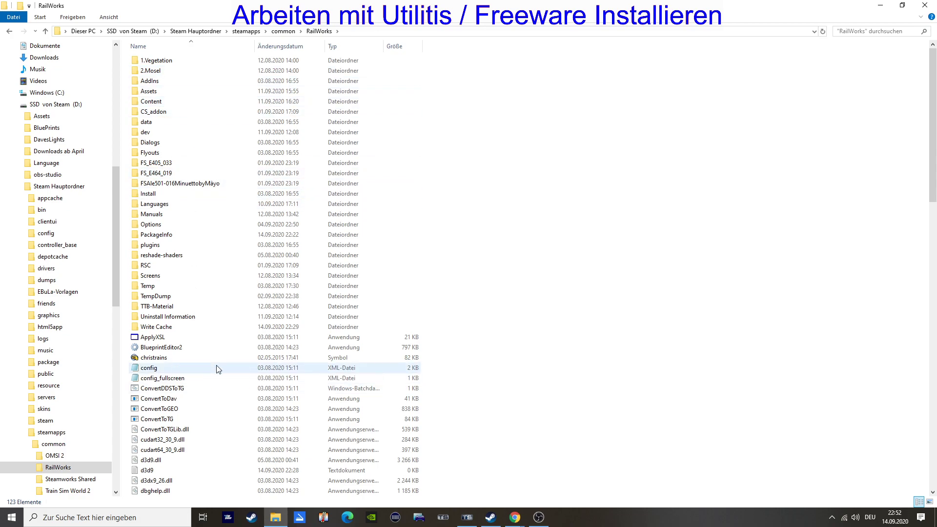
# Launch the Utilities application from the RailWorks folder, minimize File Explorer and move the Utilities window over the desktop.
pyautogui.scroll(-20, 218, 372)
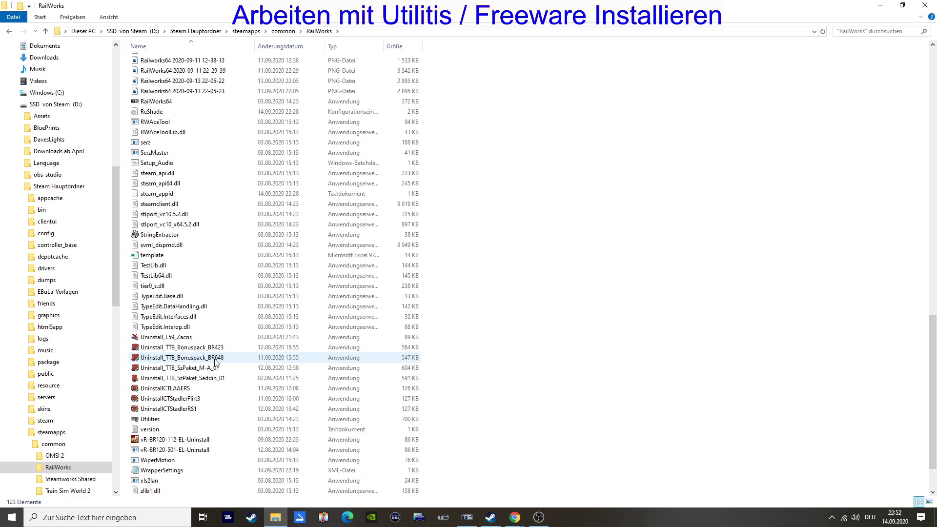
pyautogui.scroll(-2, 214, 363)
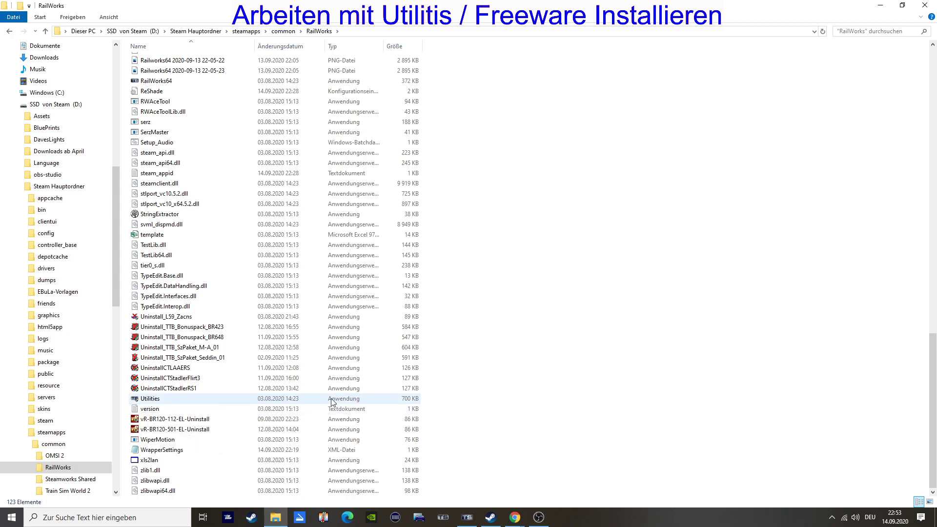
pyautogui.click(153, 398)
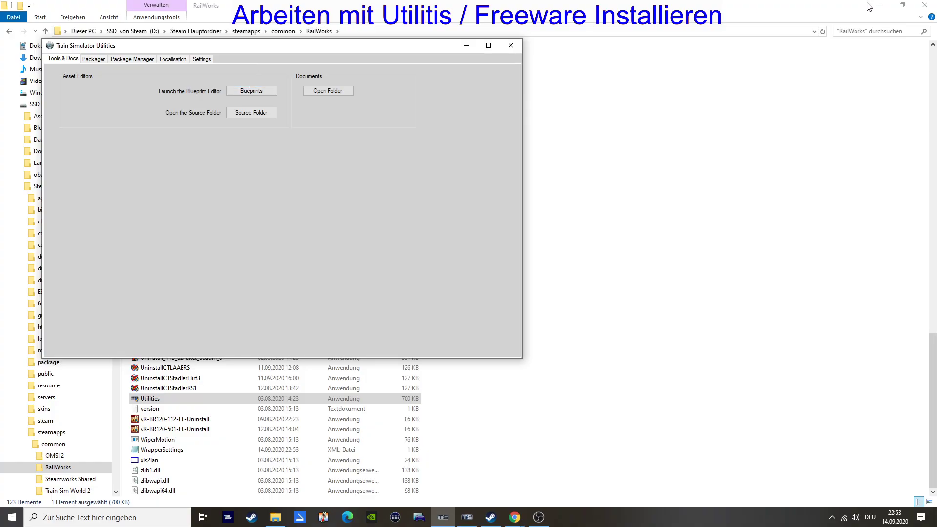
pyautogui.click(881, 7)
pyautogui.moveTo(391, 46); pyautogui.dragTo(561, 62)
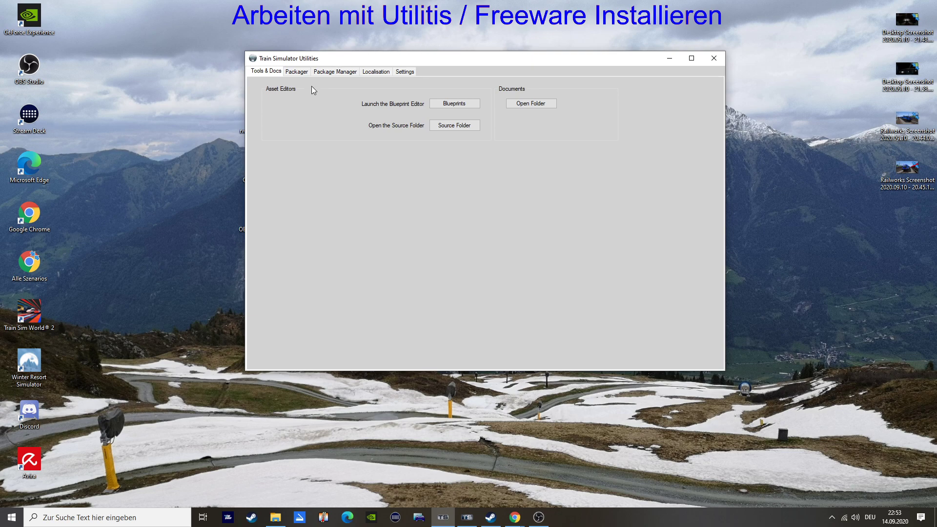
# Refresh the package list in the Package Manager and move the window clear of the extracted desktop files.
pyautogui.click(338, 74)
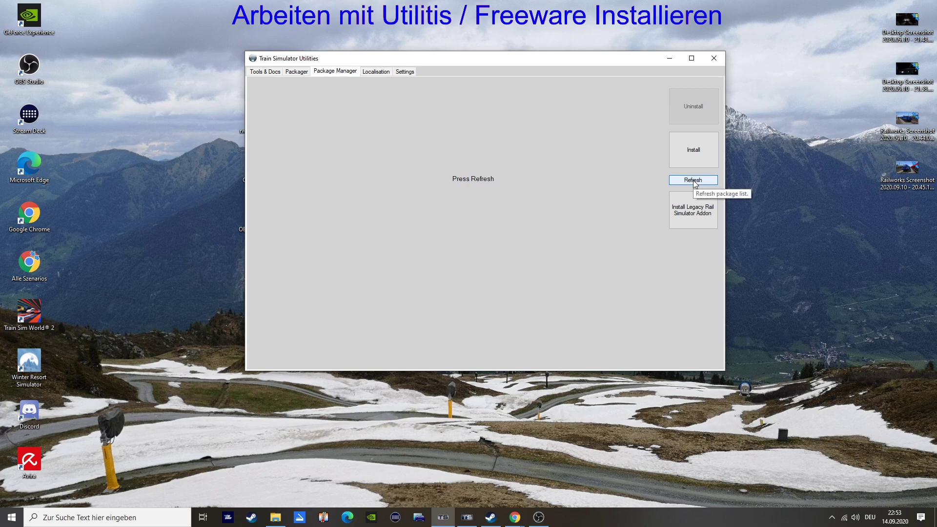
pyautogui.click(695, 182)
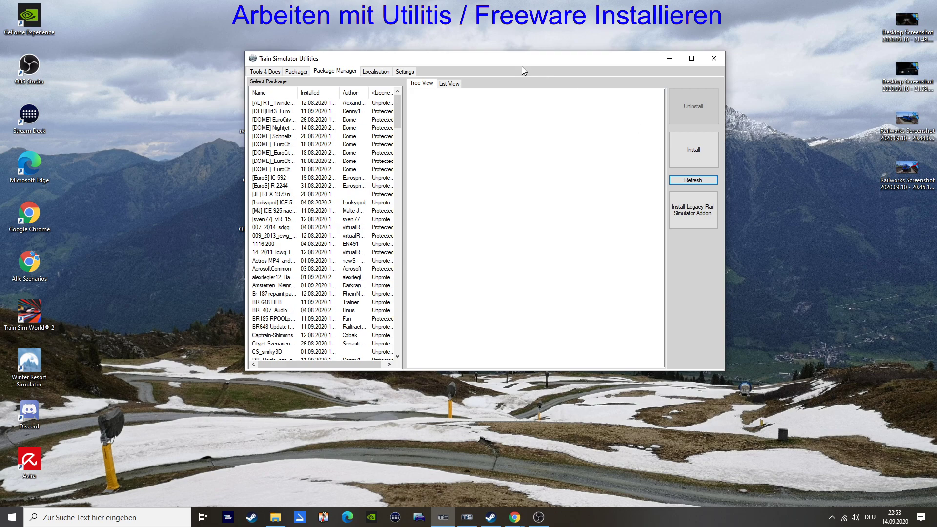
pyautogui.moveTo(521, 59); pyautogui.dragTo(594, 55)
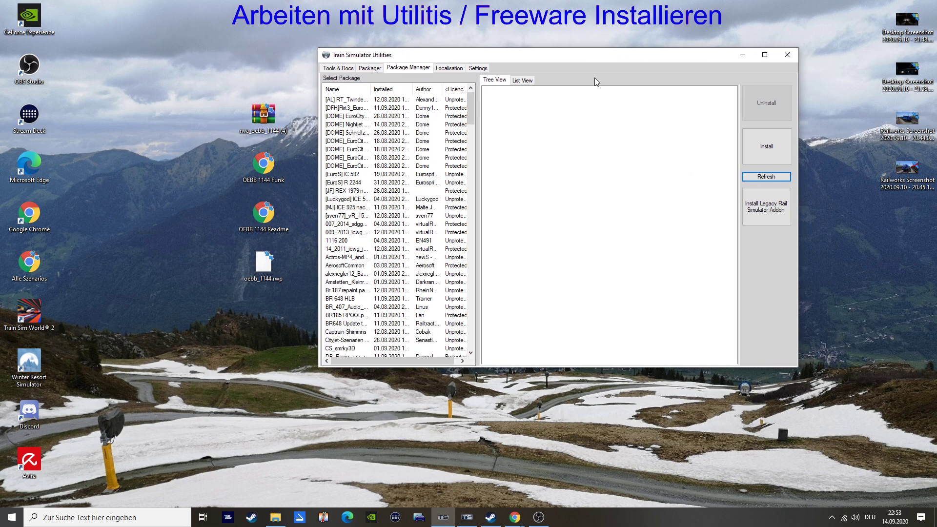
# Install the oebb_1144.rwp package from the desktop and accept the list of already installed assets.
pyautogui.click(773, 154)
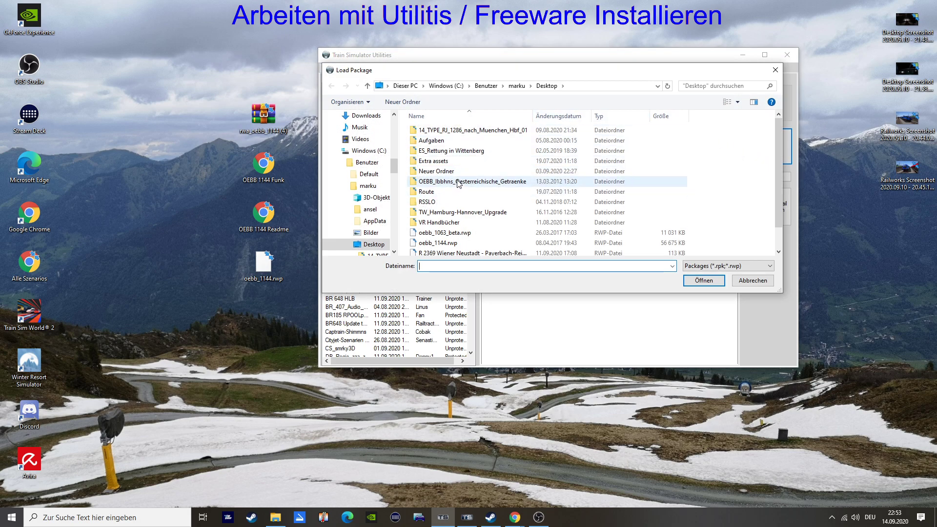
pyautogui.scroll(-1, 467, 178)
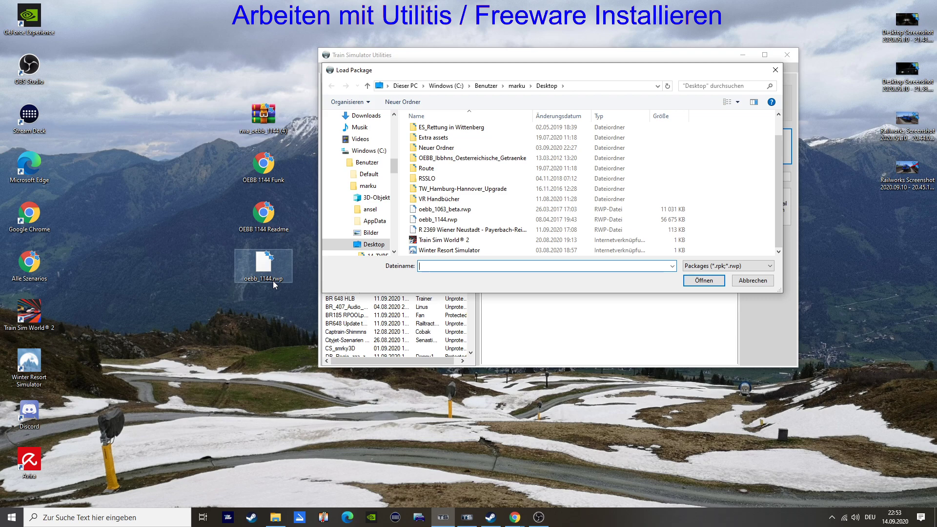
pyautogui.click(463, 220)
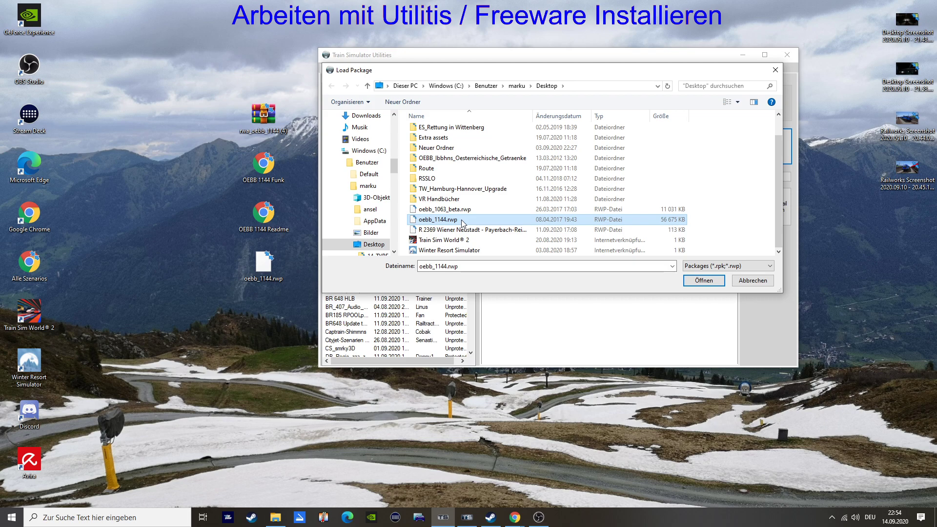
pyautogui.click(703, 281)
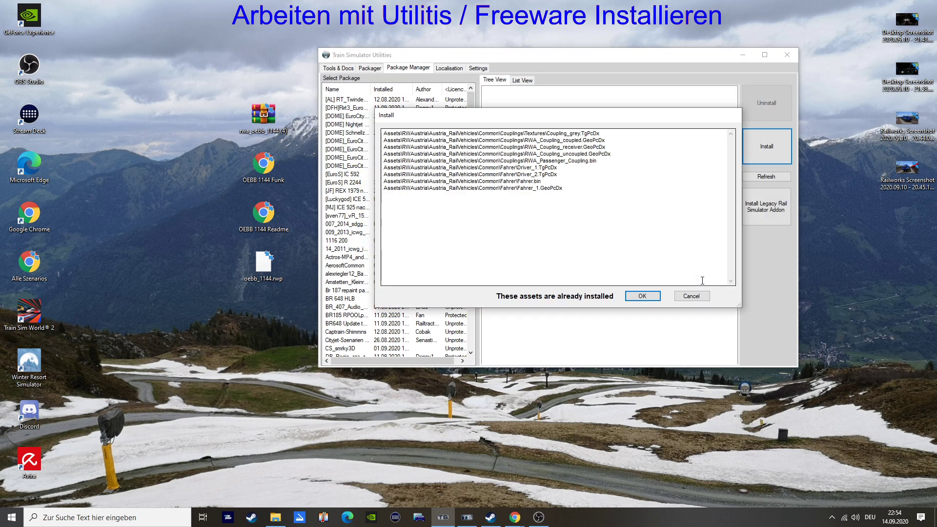
pyautogui.click(642, 296)
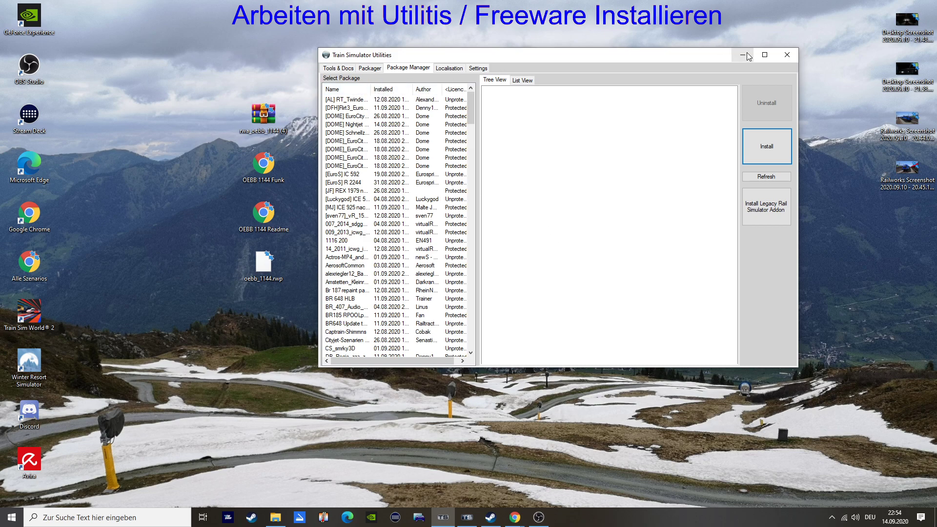
# Widen the Name column of the installed package list and look for the oebb_1144 package.
pyautogui.click(765, 55)
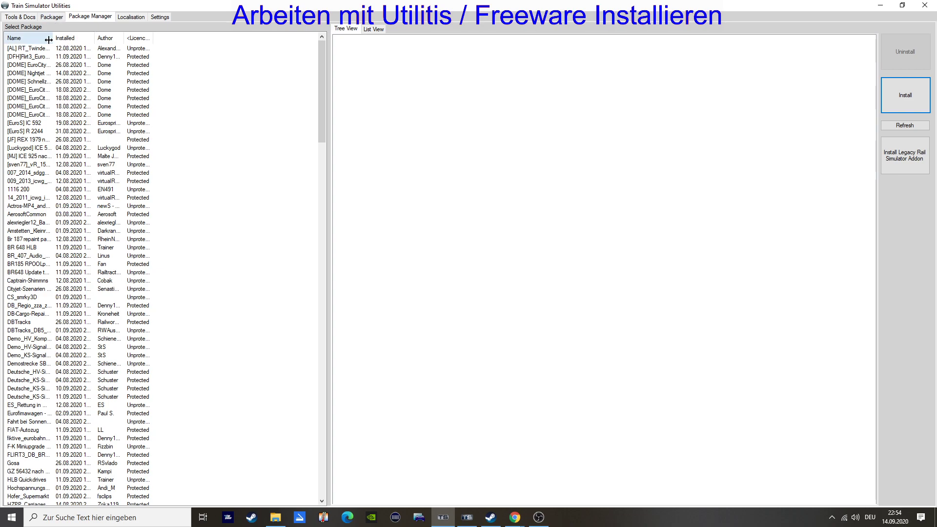
pyautogui.moveTo(50, 38); pyautogui.dragTo(119, 38)
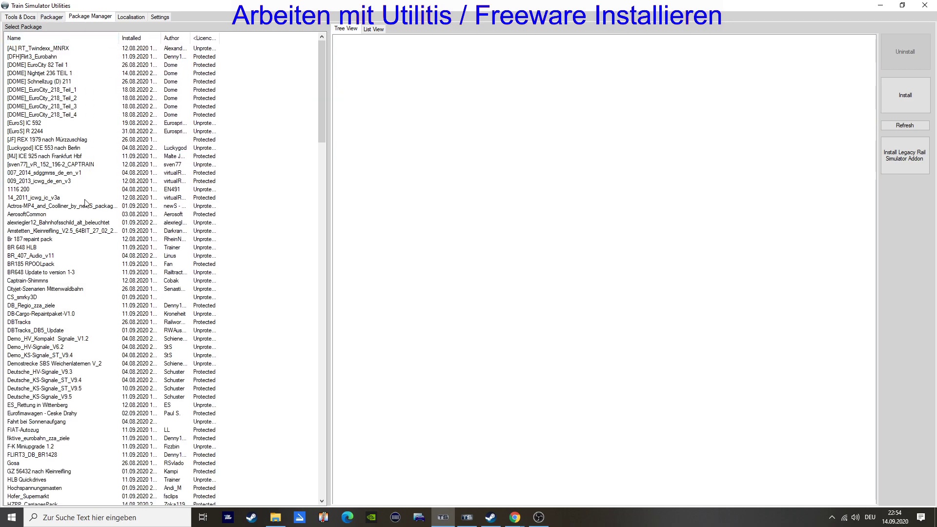
pyautogui.scroll(-17, 22, 247)
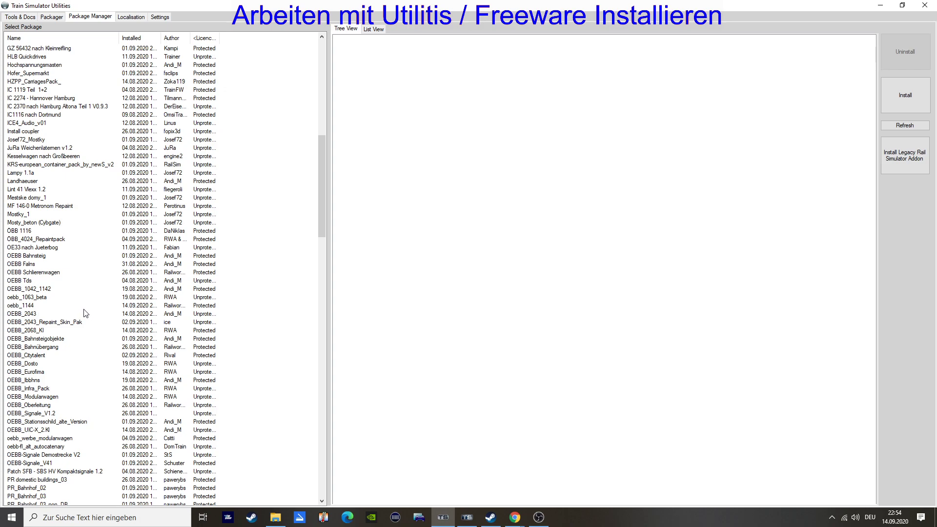
pyautogui.click(903, 5)
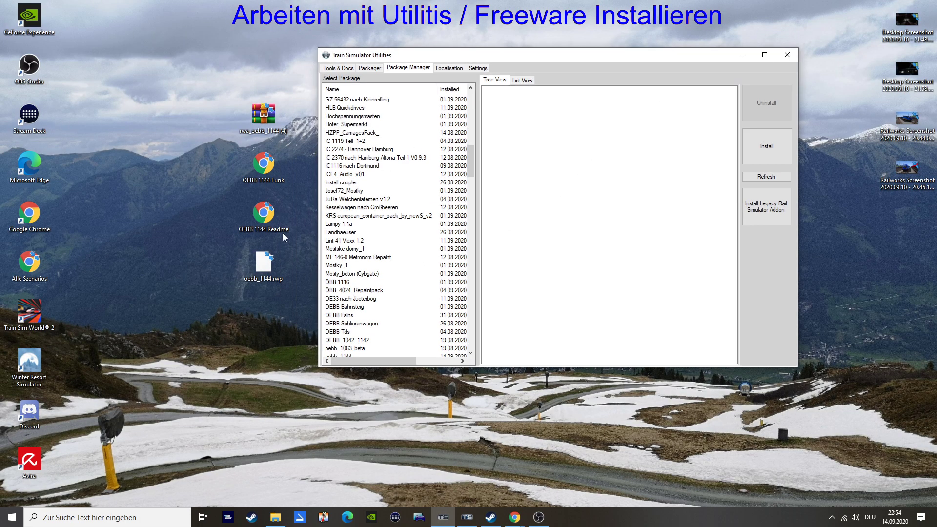
# Refresh the installed package list and close Utilities.
pyautogui.click(770, 178)
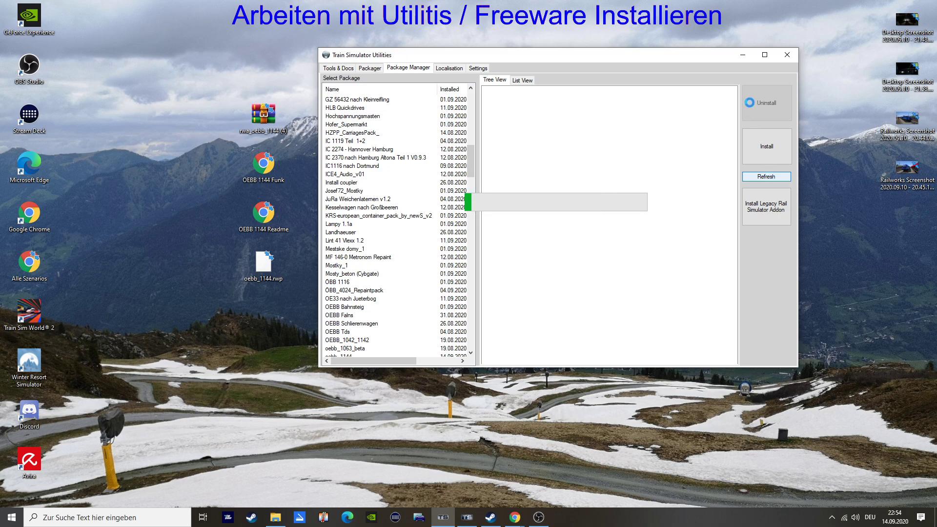
pyautogui.click(788, 56)
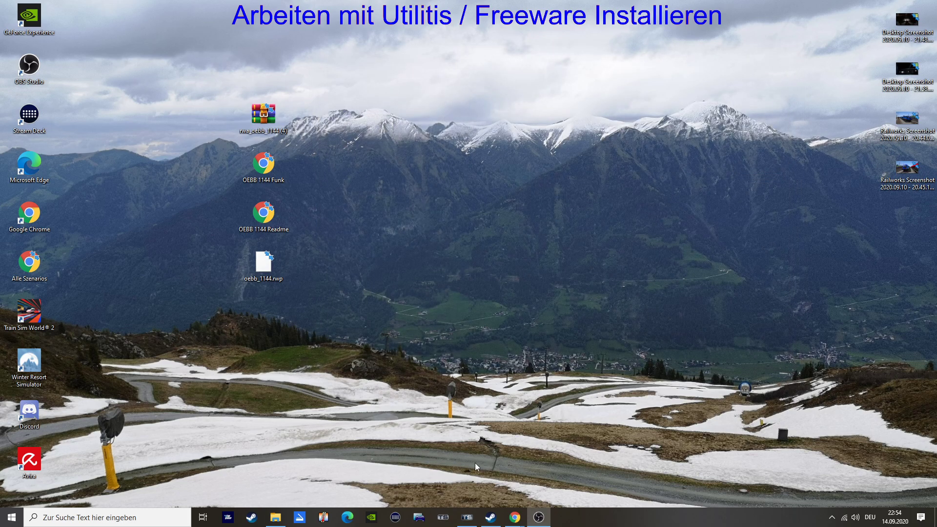
# Switch to Steam, launch Train Simulator in its standard edition and open the Schnelles Spiel driving mode.
pyautogui.click(486, 523)
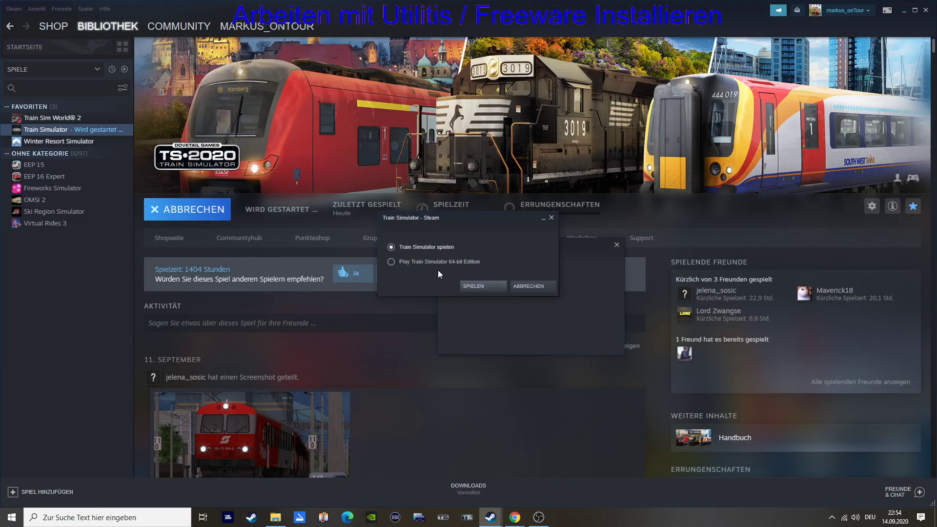
pyautogui.click(477, 286)
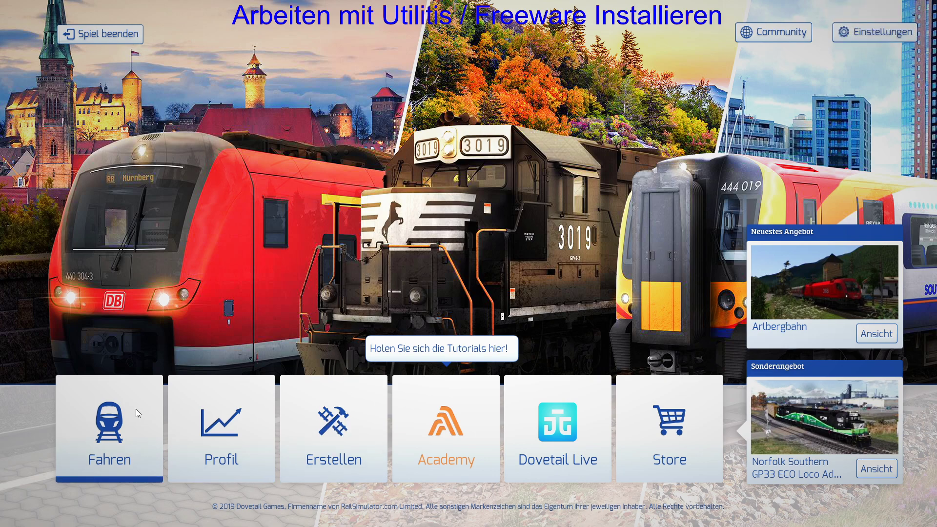
pyautogui.click(116, 443)
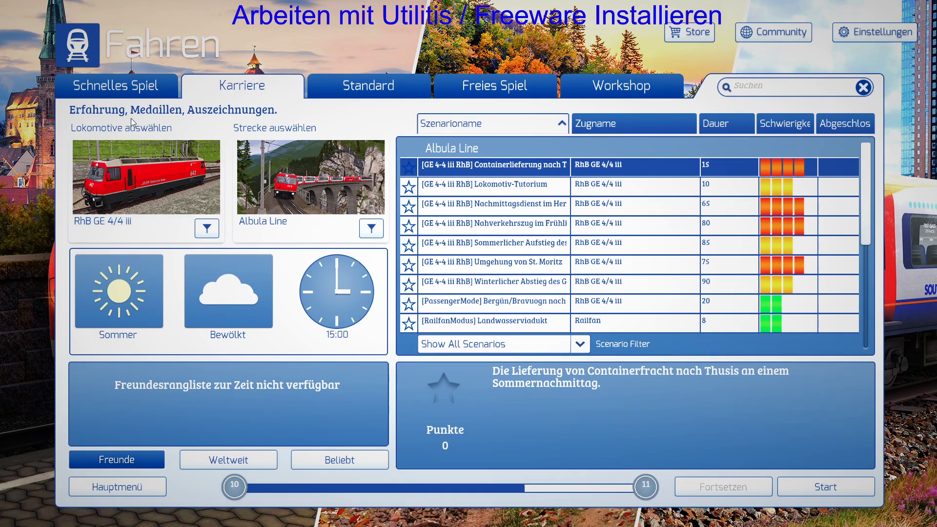
pyautogui.click(128, 85)
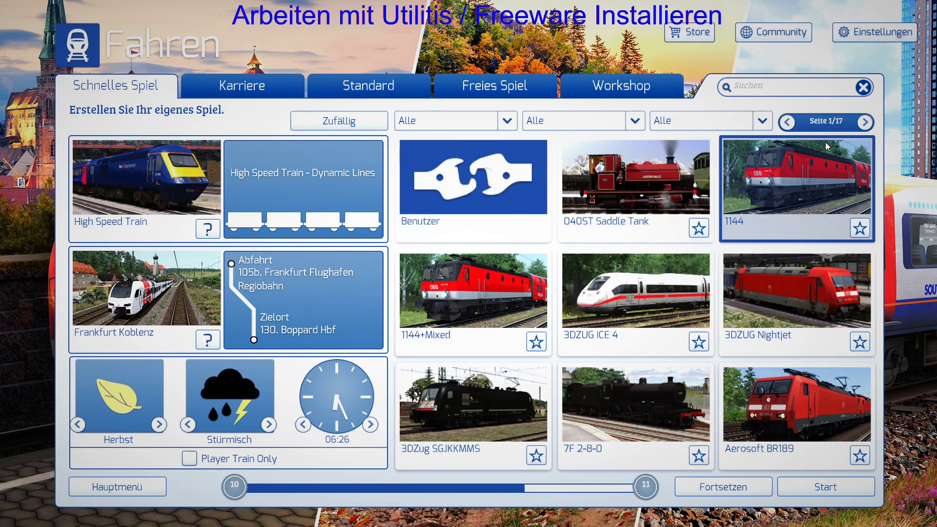
# Look through the pages of quick-play locomotives for the newly installed ÖBB 1144.
pyautogui.click(864, 123)
pyautogui.click(864, 128)
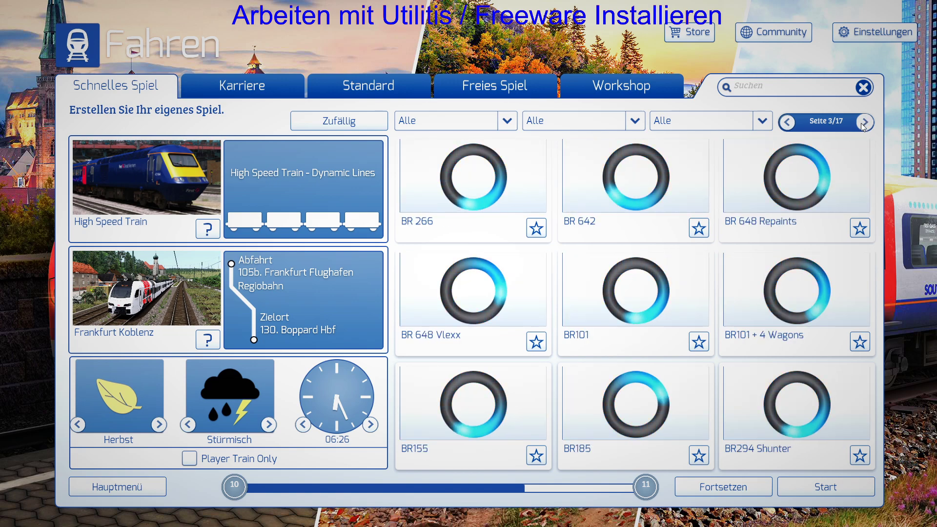
pyautogui.click(863, 128)
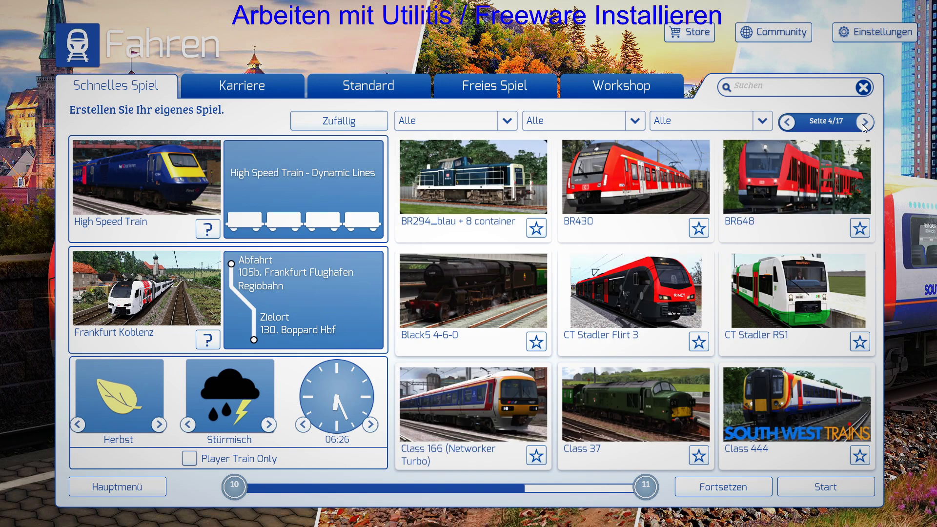
pyautogui.click(863, 124)
pyautogui.click(862, 124)
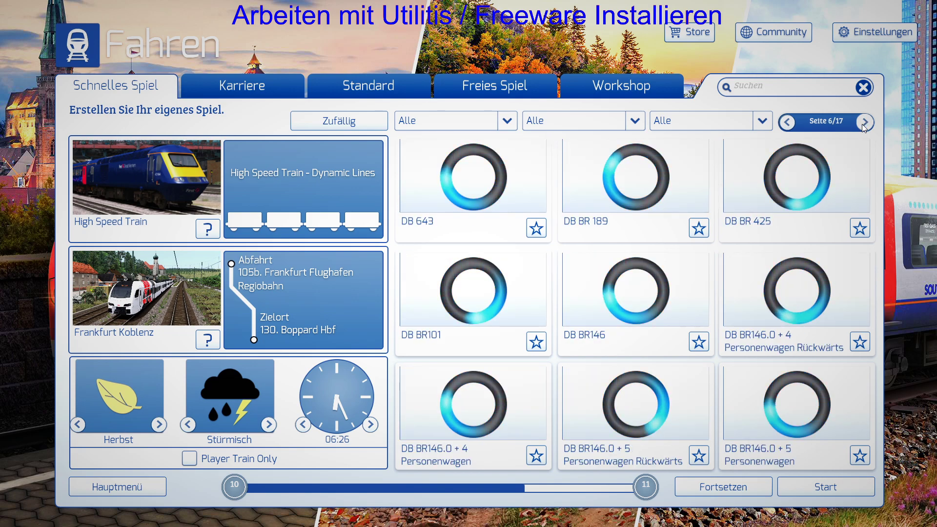
pyautogui.click(862, 124)
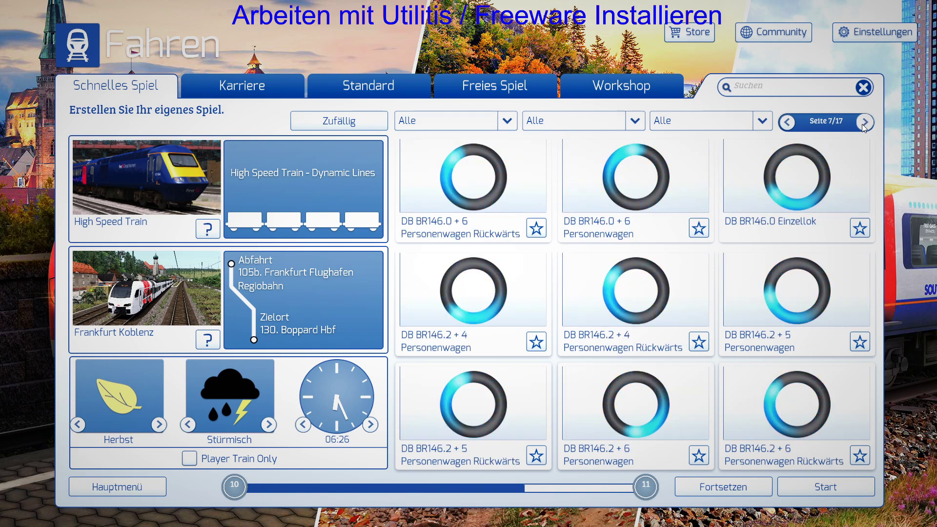
pyautogui.click(862, 124)
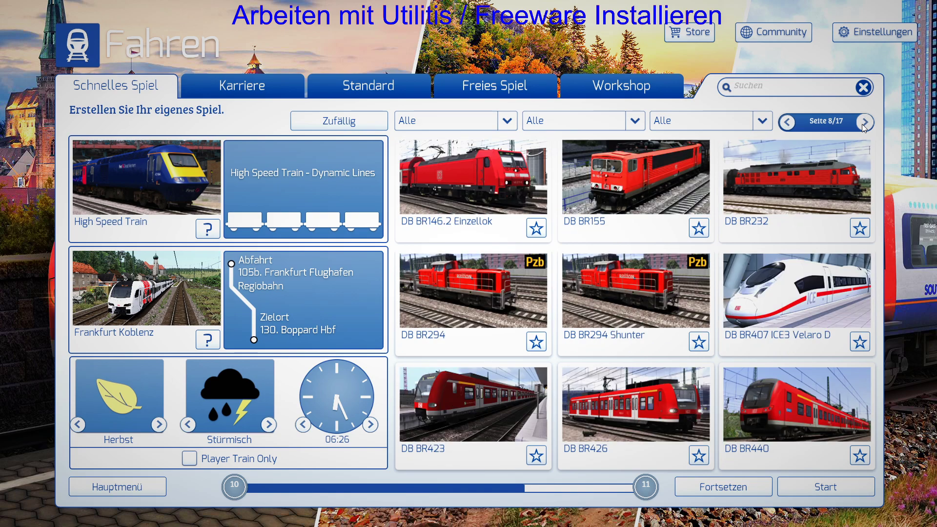
pyautogui.click(863, 124)
pyautogui.click(862, 124)
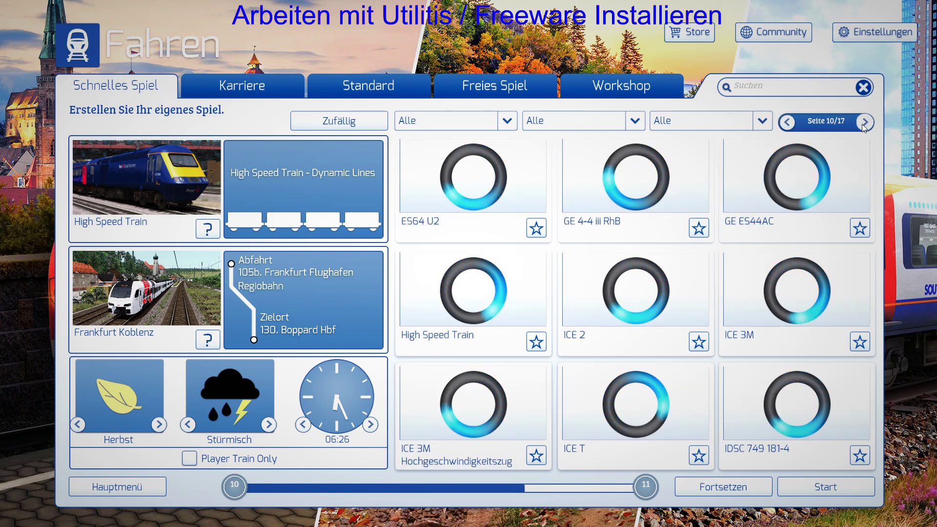
pyautogui.click(862, 124)
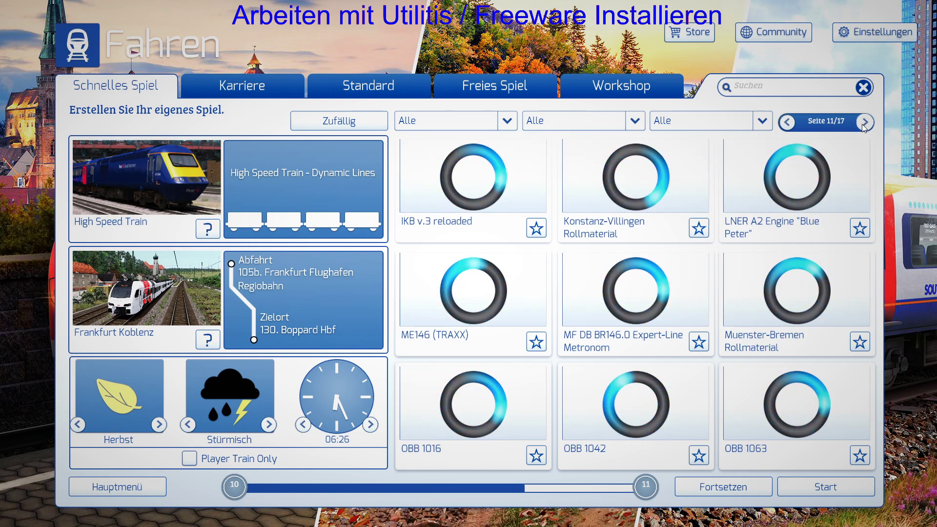
pyautogui.click(862, 124)
pyautogui.click(862, 124)
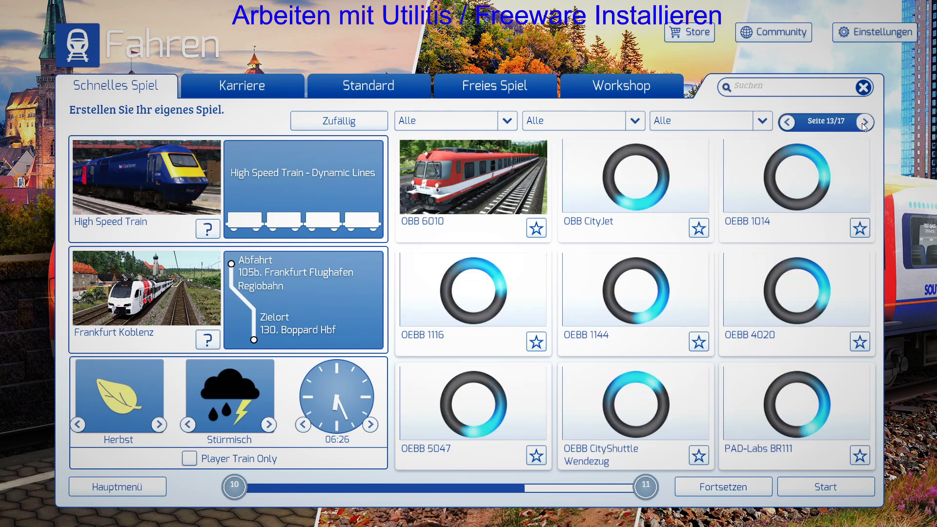
pyautogui.click(864, 125)
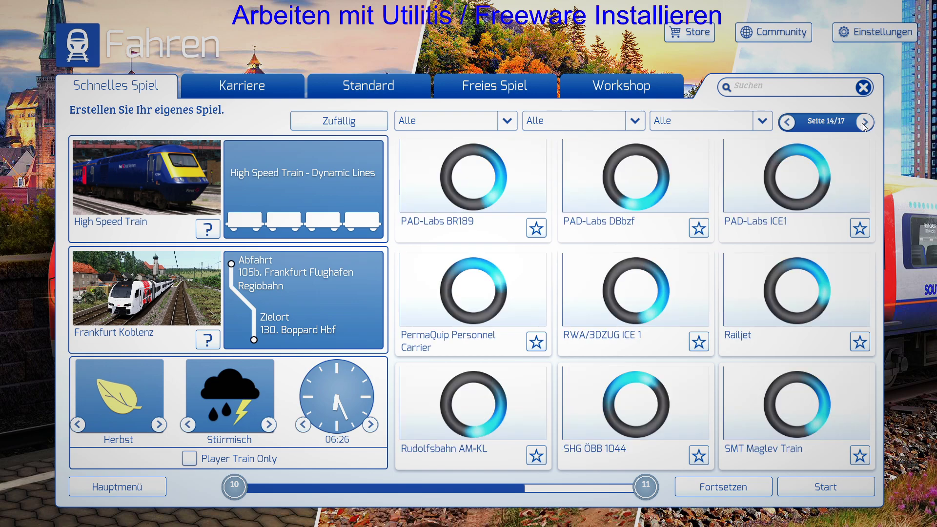
pyautogui.click(864, 125)
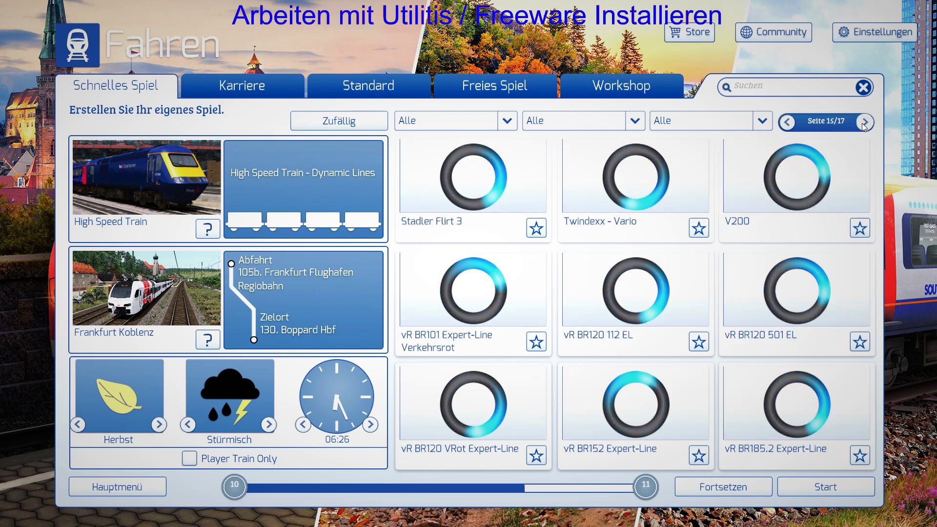
pyautogui.click(790, 122)
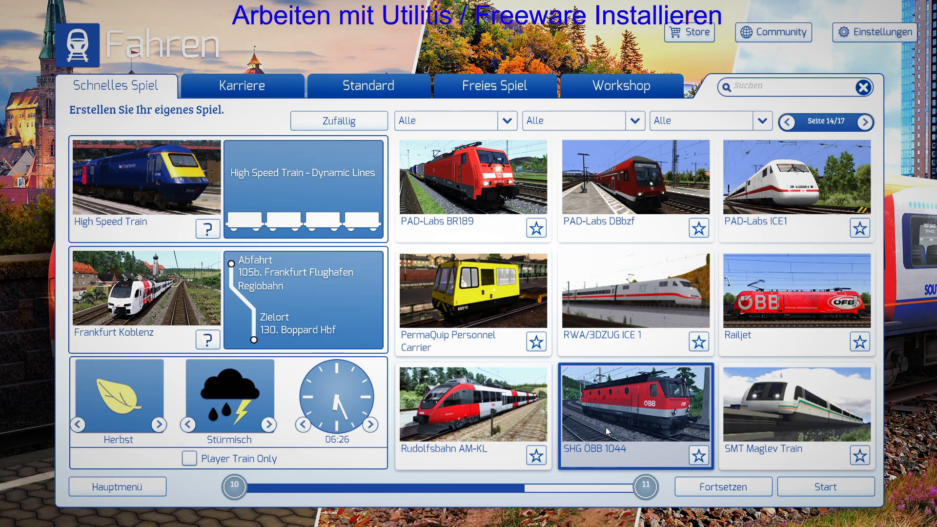
pyautogui.click(866, 124)
pyautogui.click(865, 123)
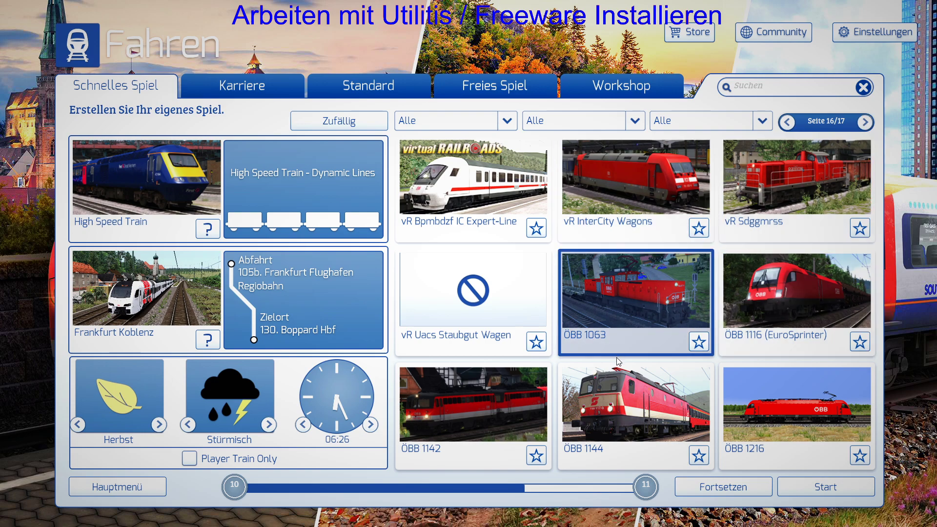
# Choose the ÖBB 1144 and preview its consists OEBB IC 5 Wagen upgrade, ÖBB 1144 20 Autowagen and ÖBB 1144 Schachbrett IC 5 Wagen.
pyautogui.click(608, 415)
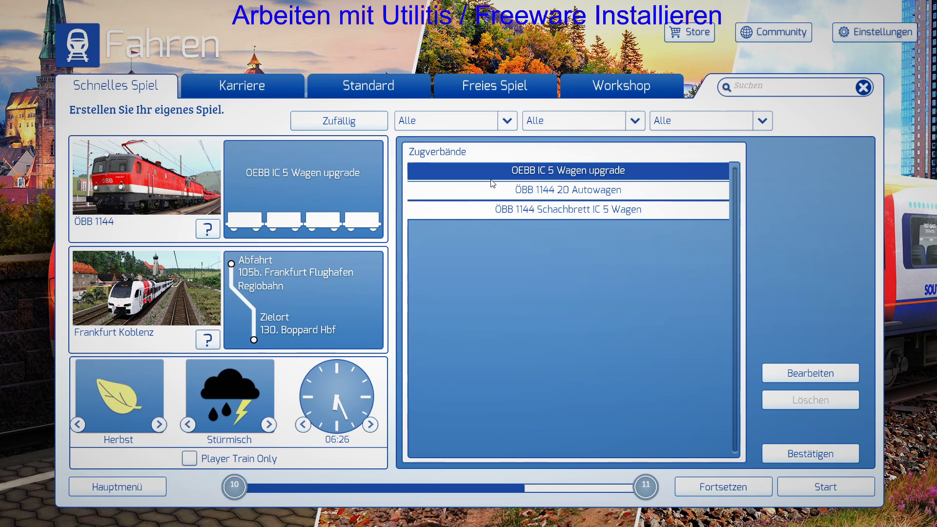
pyautogui.click(504, 215)
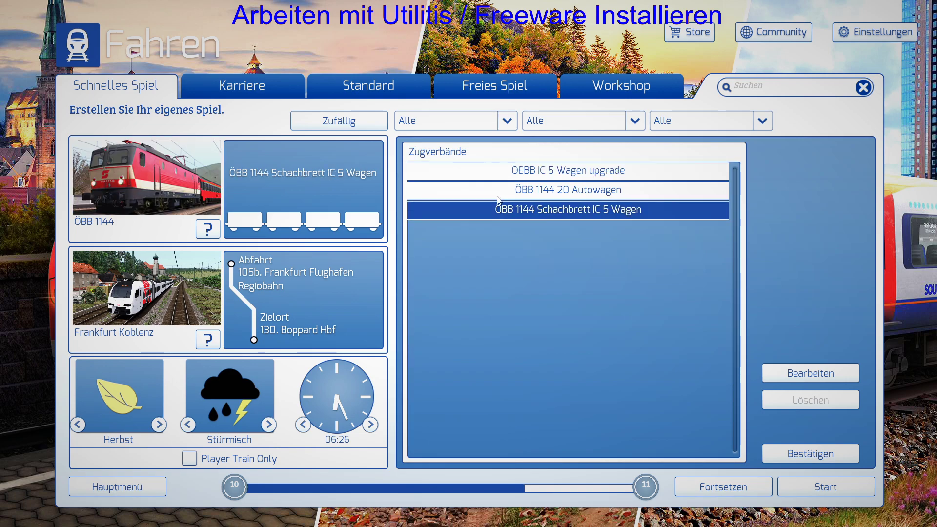
pyautogui.click(498, 198)
pyautogui.click(488, 171)
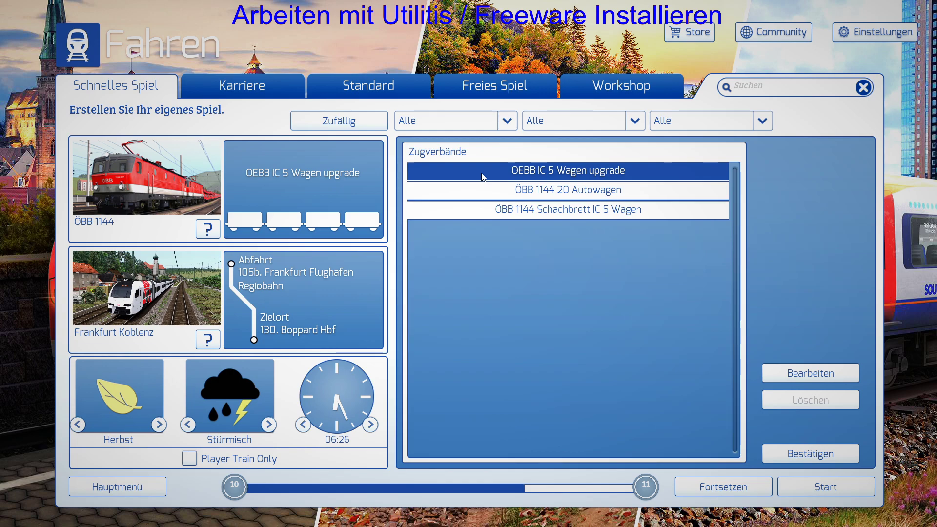
pyautogui.click(516, 194)
pyautogui.click(511, 209)
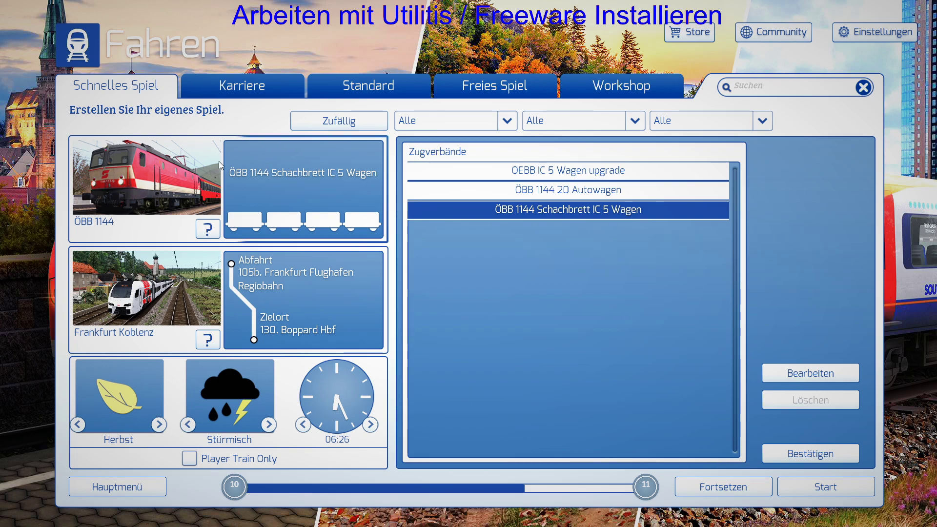
# View the Benutzer consists in the train selection and return to the main menu.
pyautogui.click(275, 178)
pyautogui.click(273, 177)
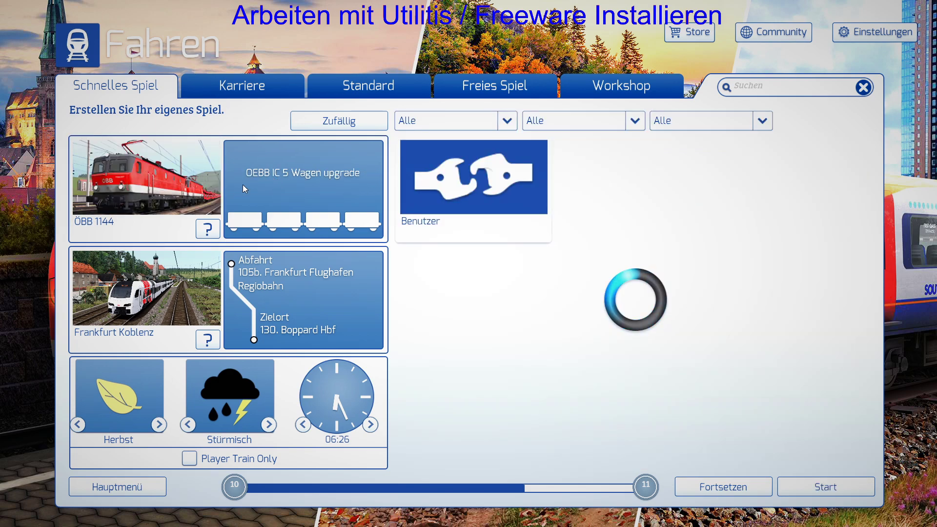
pyautogui.click(431, 169)
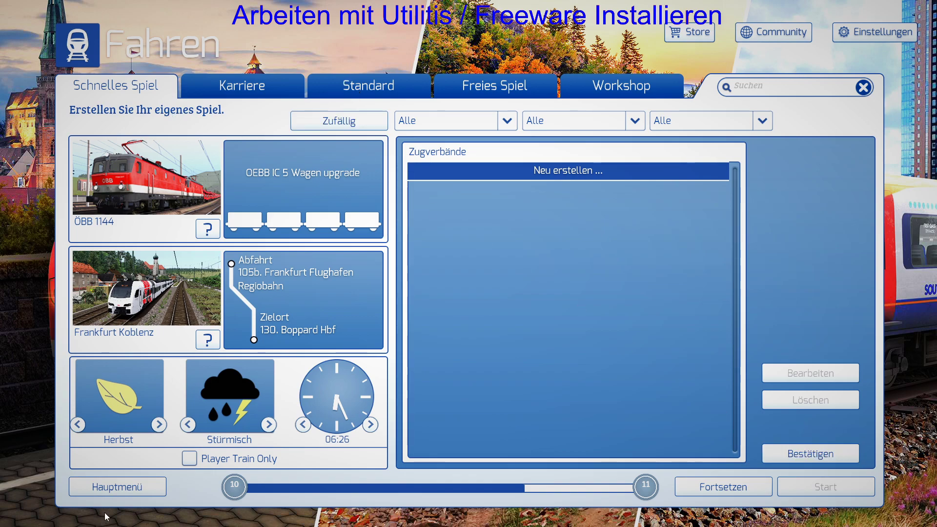
pyautogui.click(136, 487)
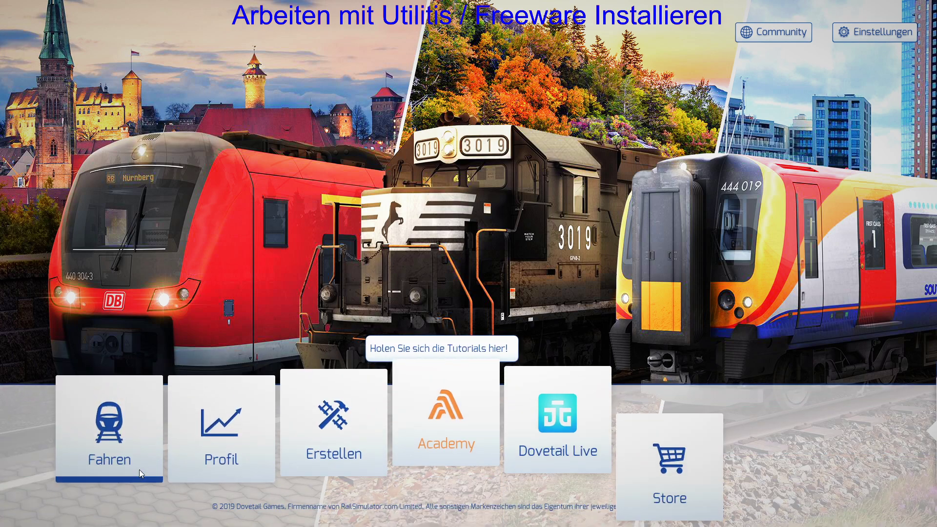
# Open the scenario list in the Erstellen area and select the Salzburg - Wels route.
pyautogui.click(355, 426)
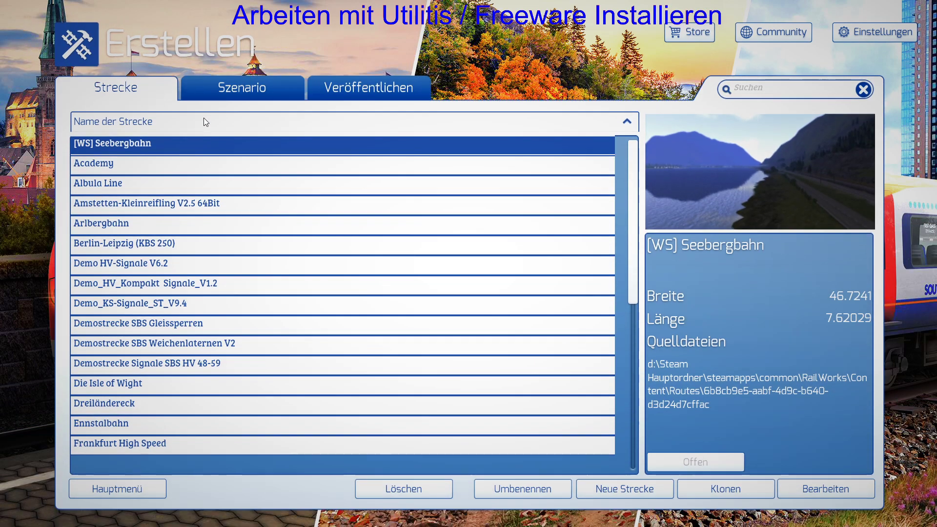
pyautogui.click(217, 87)
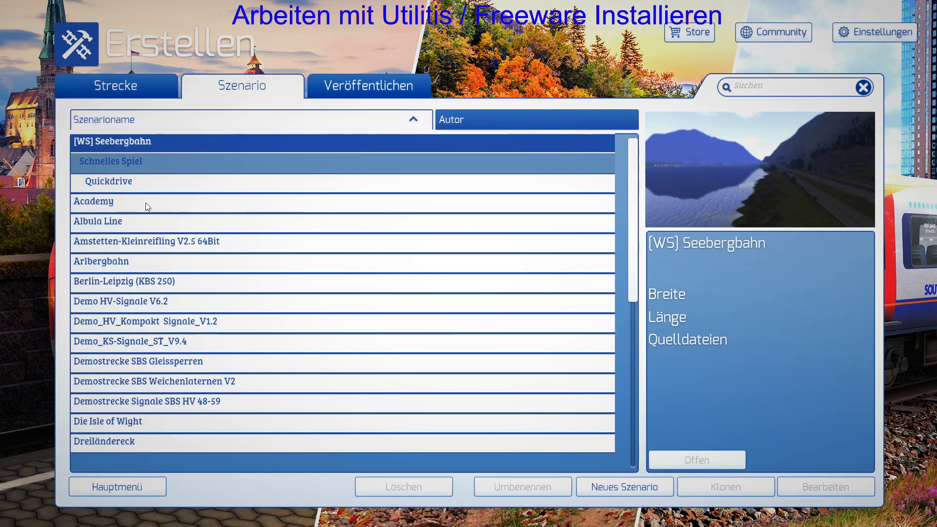
pyautogui.scroll(-7, 149, 273)
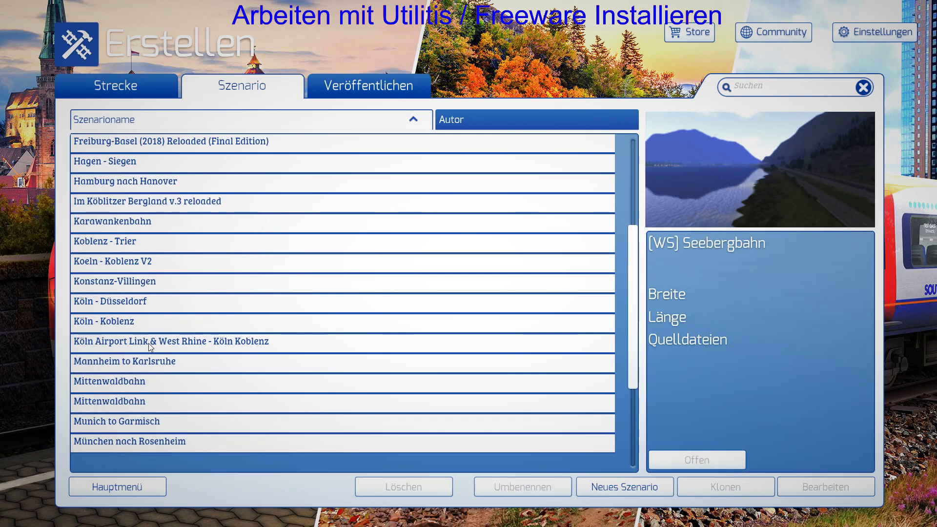
pyautogui.scroll(-5, 148, 344)
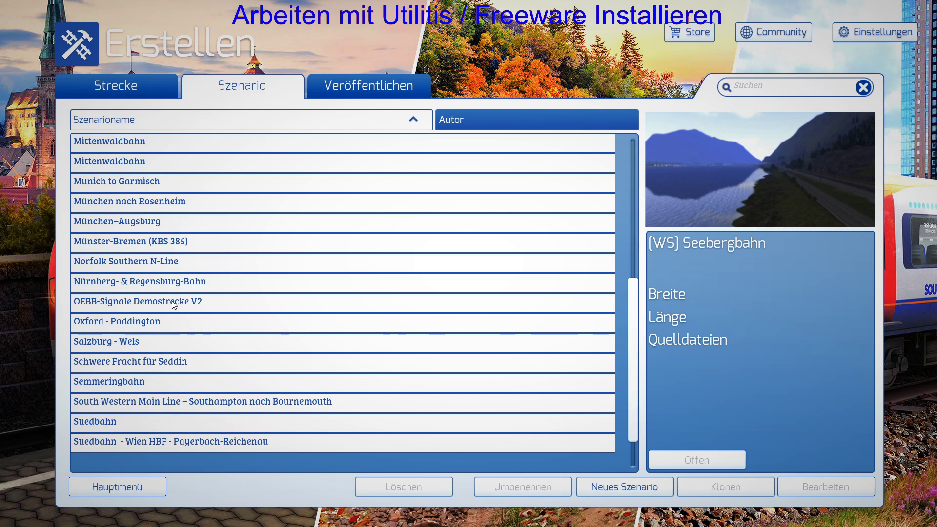
pyautogui.click(135, 347)
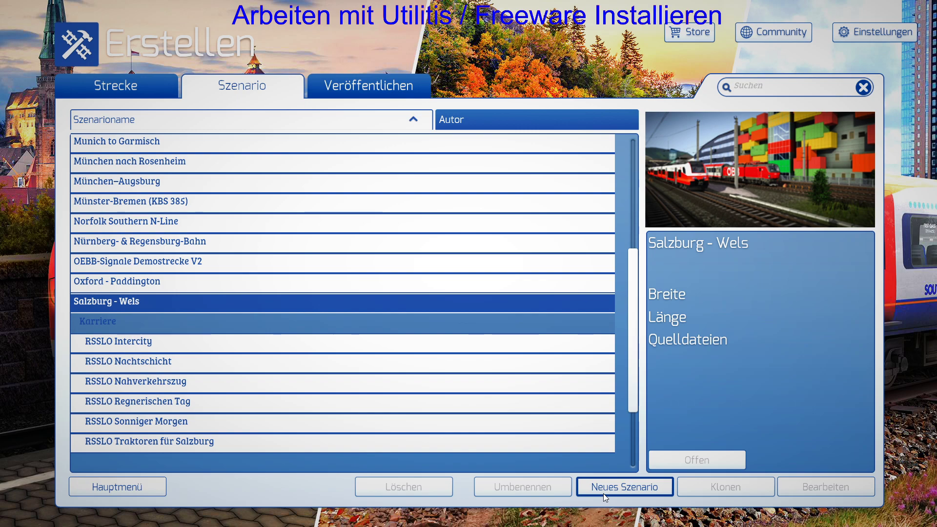
# Create a free-roam scenario named "ÖBb 1144 Test" on this route with Salzburg as its location.
pyautogui.click(621, 495)
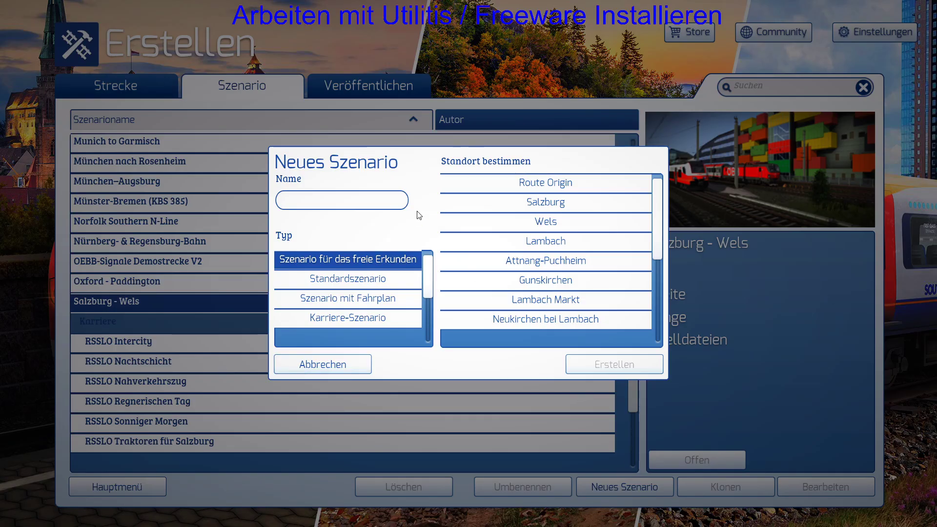
pyautogui.write('ÖBb 1144 Test')
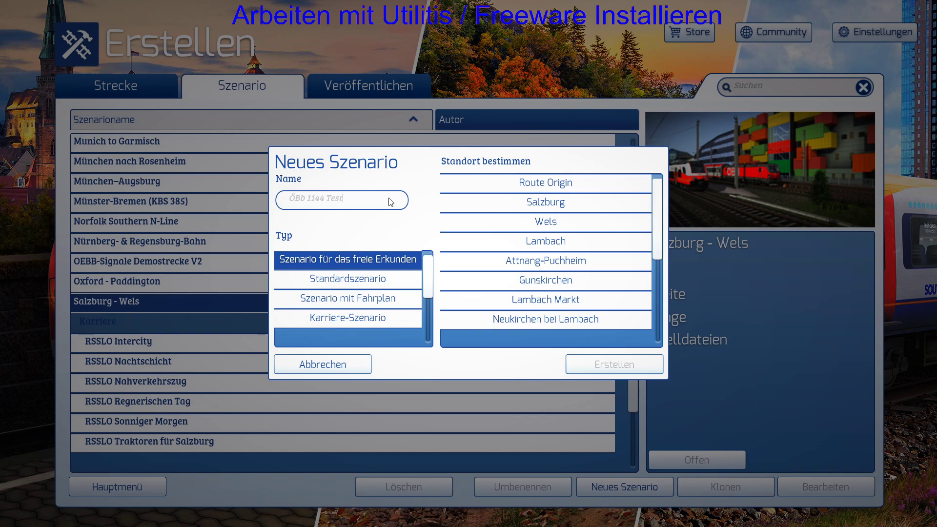
pyautogui.click(565, 209)
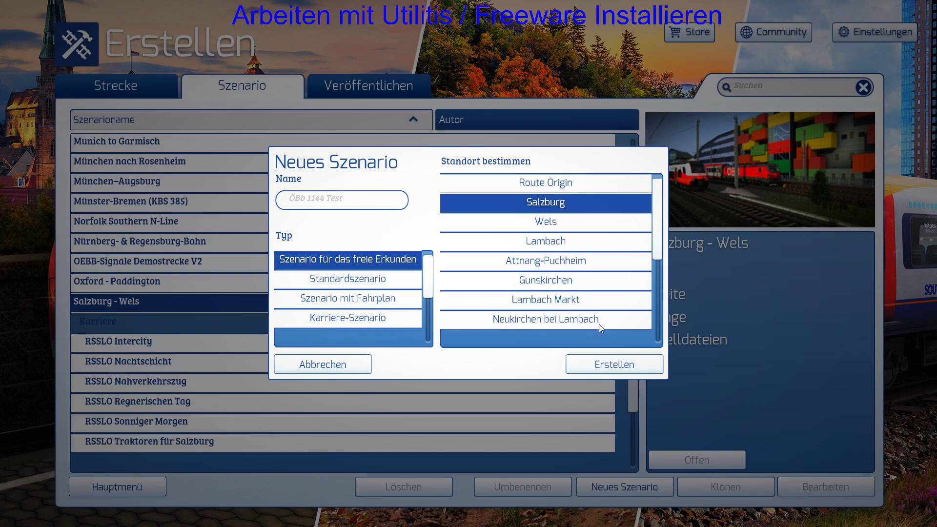
pyautogui.click(604, 363)
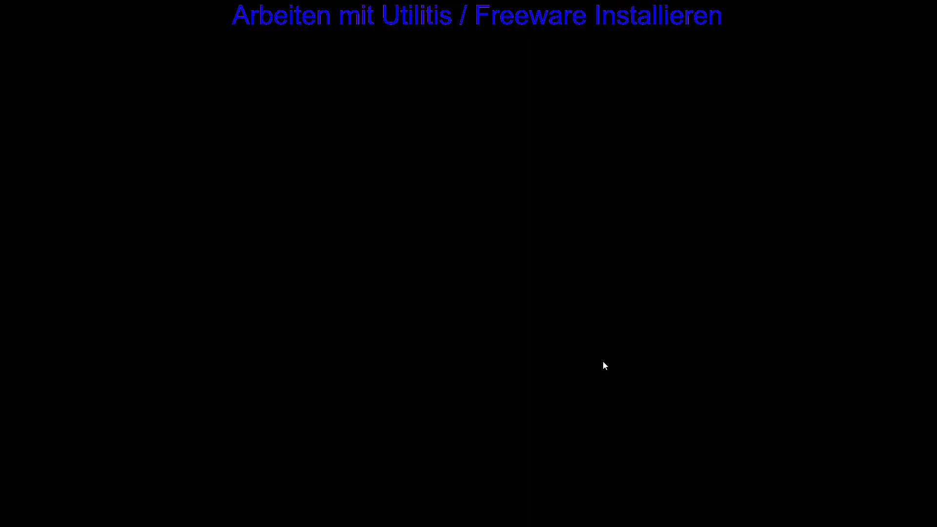